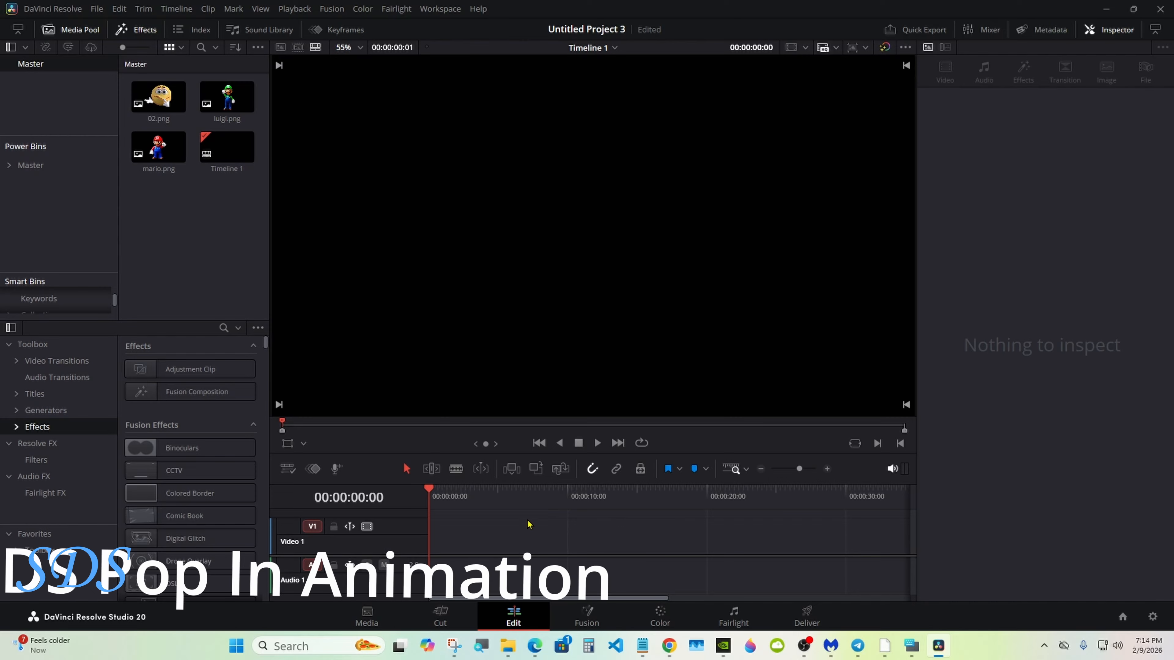
Place a Text+ title at the start of Video 1 and open it on the Fusion page
{"action": "left_click", "coordinate": [59, 393]}
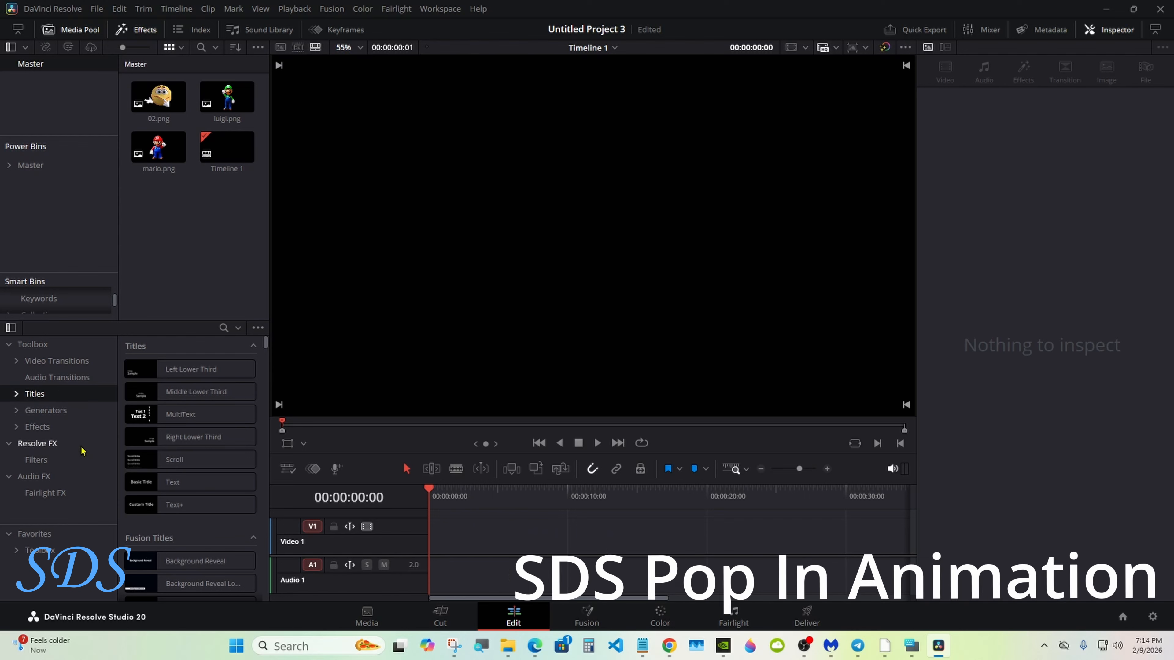
{"action": "left_click_drag", "start_coordinate": [250, 505], "coordinate": [453, 532]}
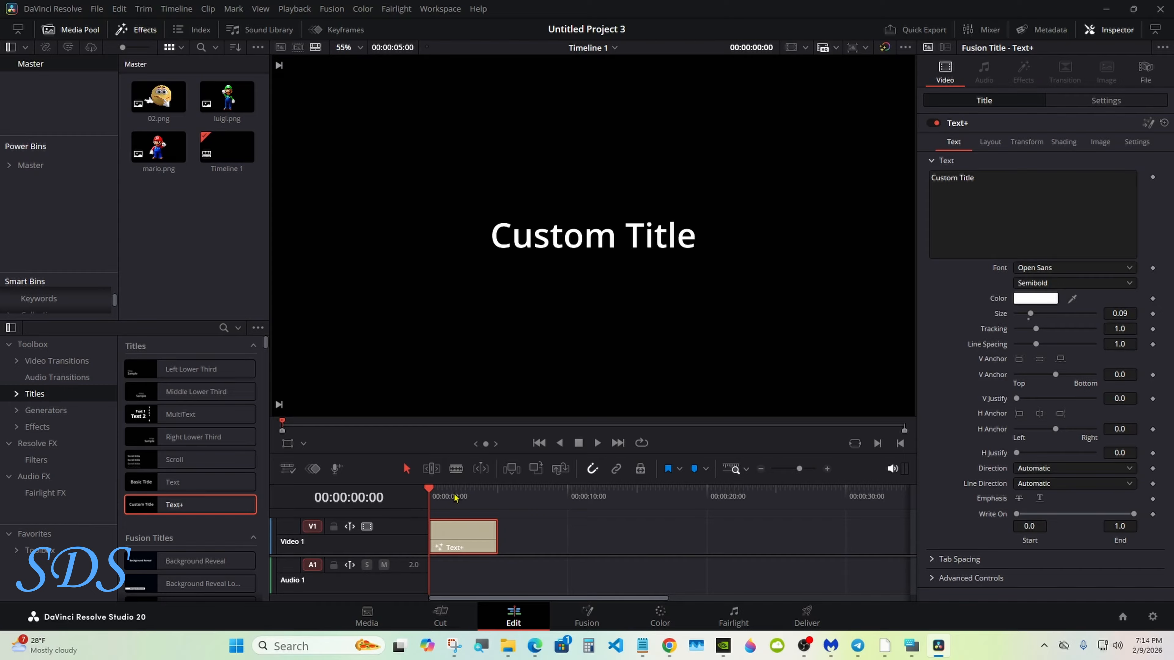
{"action": "left_click", "coordinate": [586, 620]}
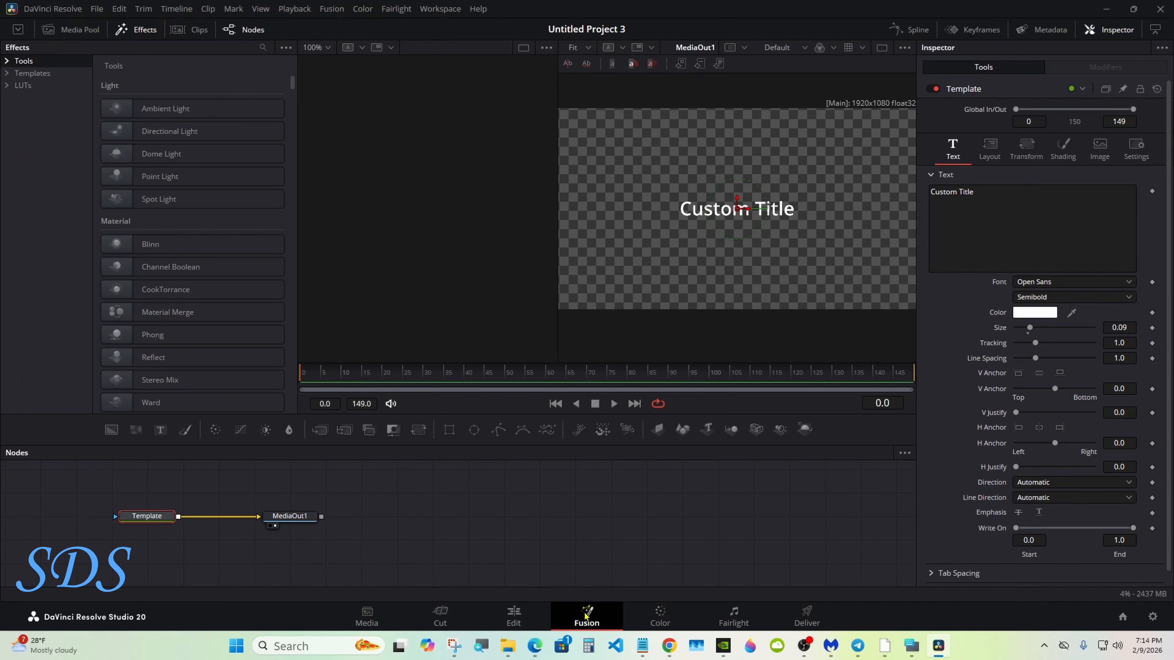
Enlarge the node area, space out the Template and MediaOut1 nodes, and switch to a single viewer
{"action": "left_click_drag", "start_coordinate": [617, 447], "coordinate": [615, 390]}
{"action": "left_click_drag", "start_coordinate": [312, 463], "coordinate": [706, 467]}
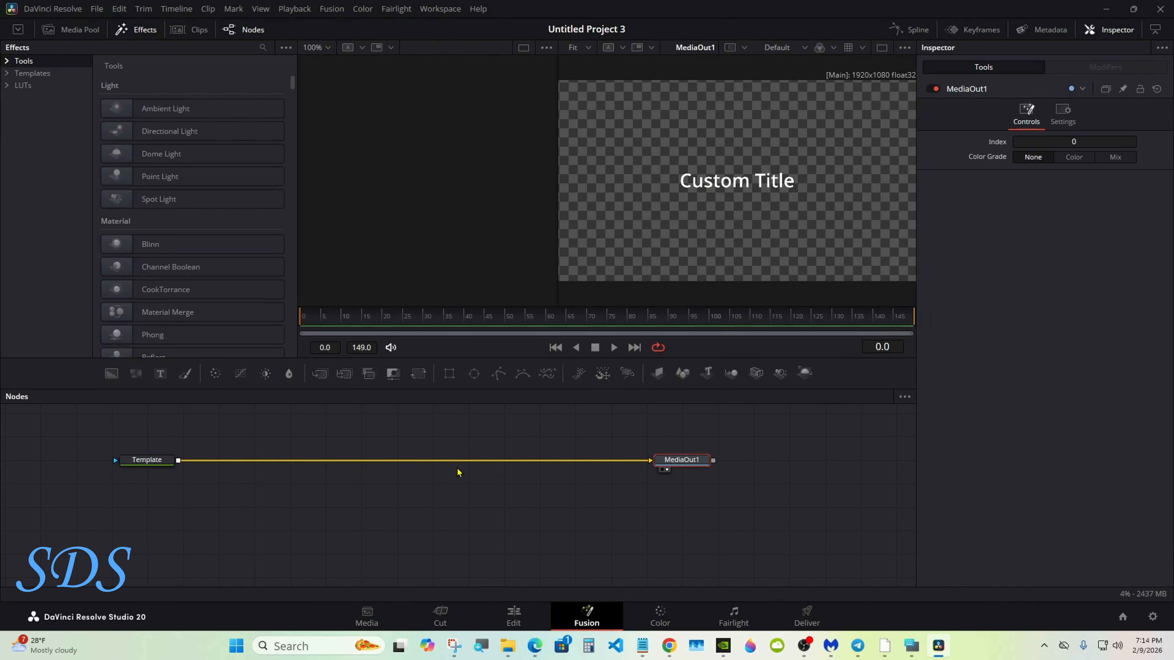
{"action": "left_click_drag", "start_coordinate": [169, 464], "coordinate": [423, 469]}
{"action": "left_click", "coordinate": [881, 47]}
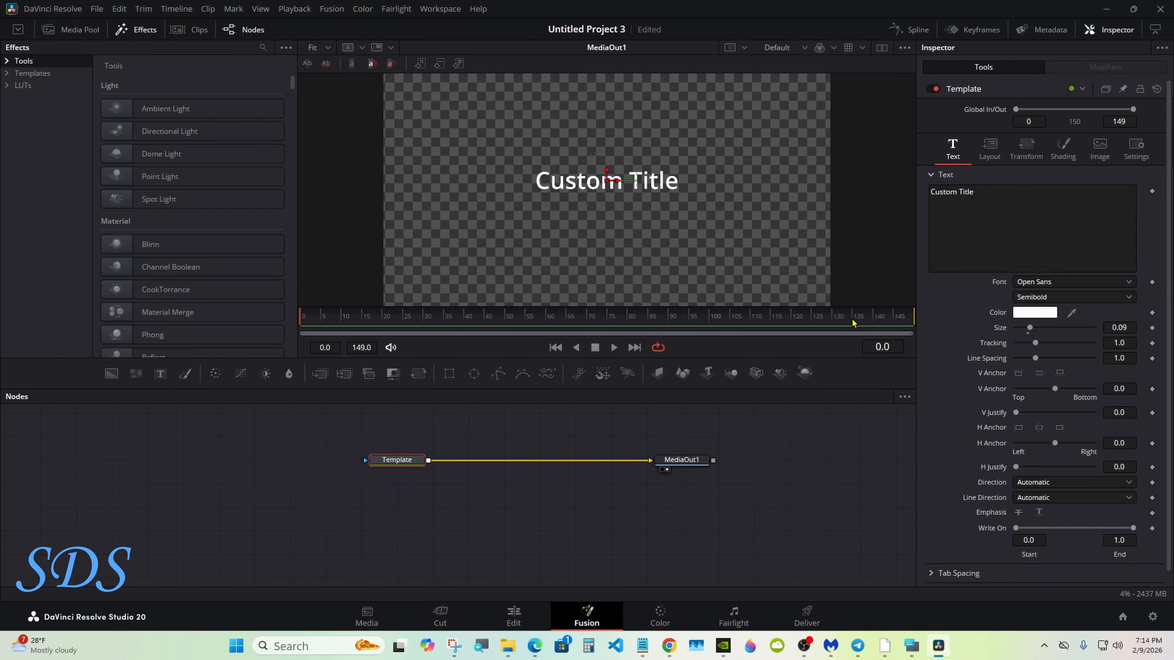
Bring up the on-screen keyboard and insert a DVE node between Template and MediaOut1, spaced away from Template
{"action": "left_click", "coordinate": [911, 641]}
{"action": "left_click_drag", "start_coordinate": [860, 183], "coordinate": [930, 430]}
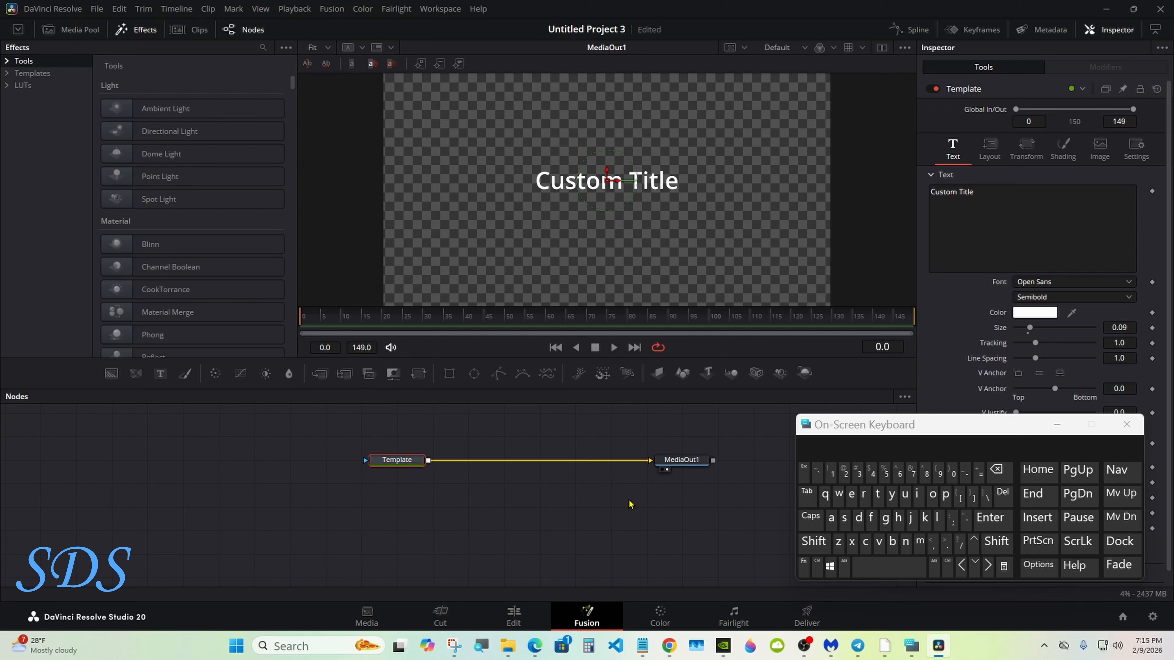
{"action": "left_click", "coordinate": [814, 542]}
{"action": "left_click", "coordinate": [871, 568]}
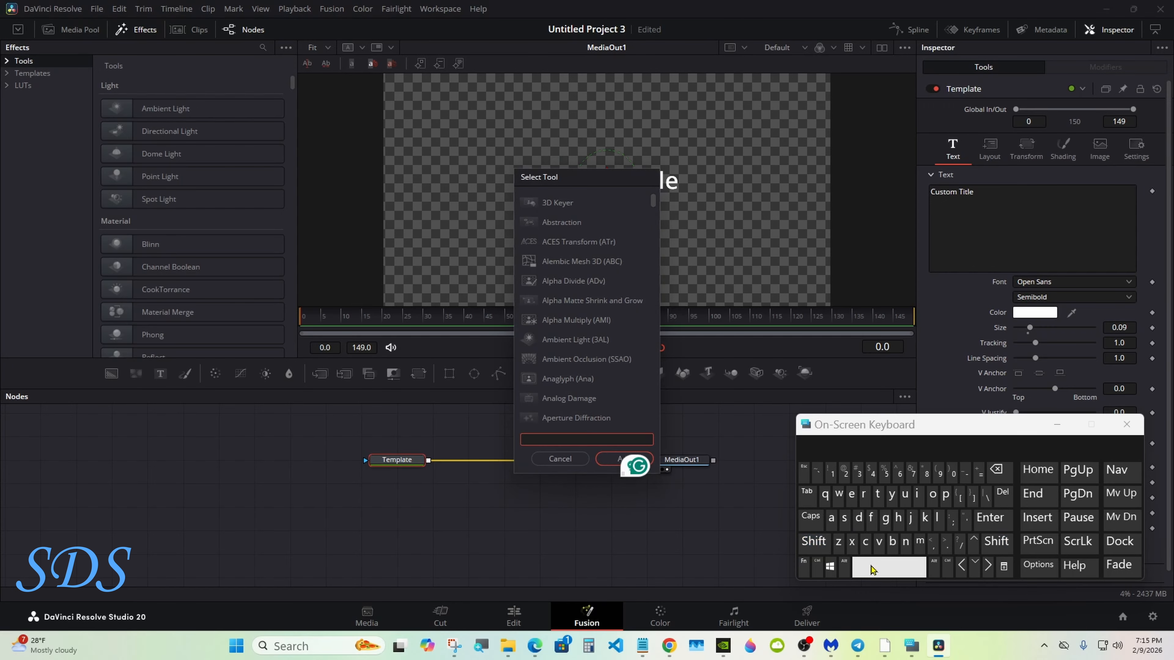
{"action": "left_click", "coordinate": [858, 517]}
{"action": "left_click", "coordinate": [852, 493]}
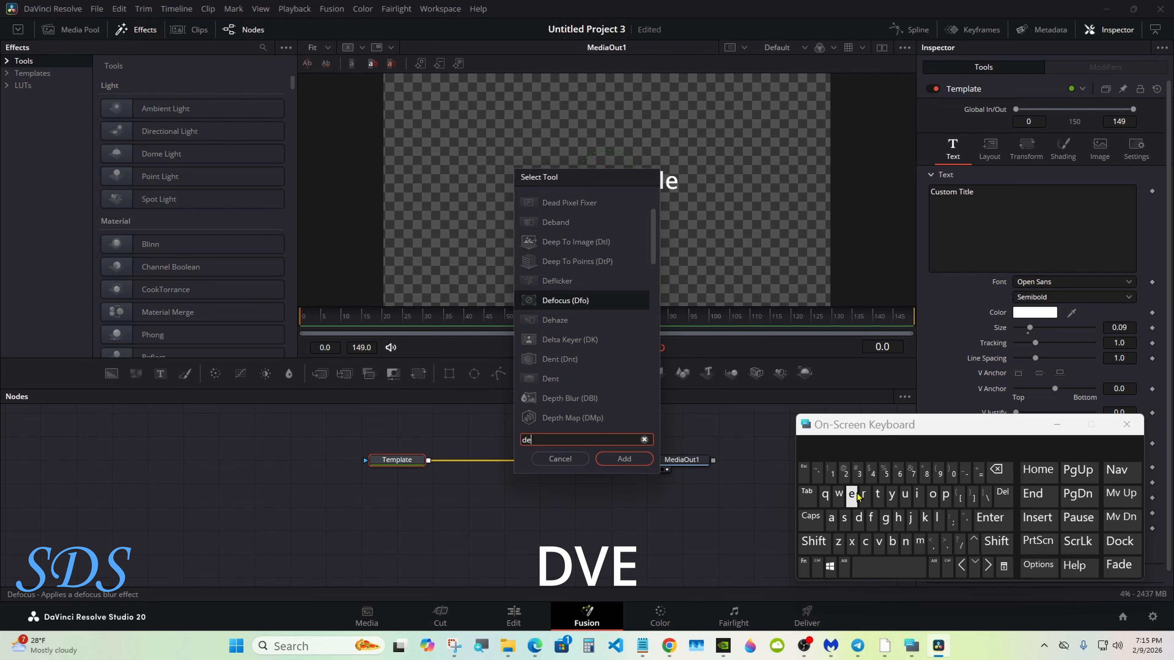
{"action": "left_click", "coordinate": [996, 471]}
{"action": "left_click", "coordinate": [880, 541]}
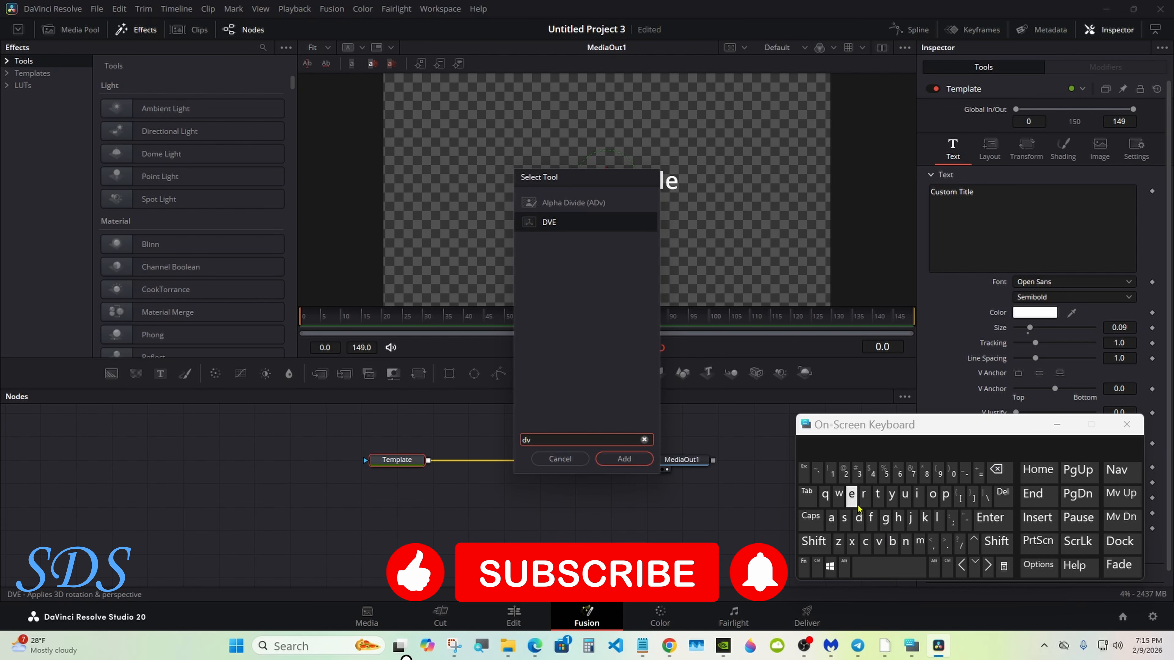
{"action": "left_click", "coordinate": [852, 495]}
{"action": "left_click", "coordinate": [562, 208]}
{"action": "left_click", "coordinate": [631, 459]}
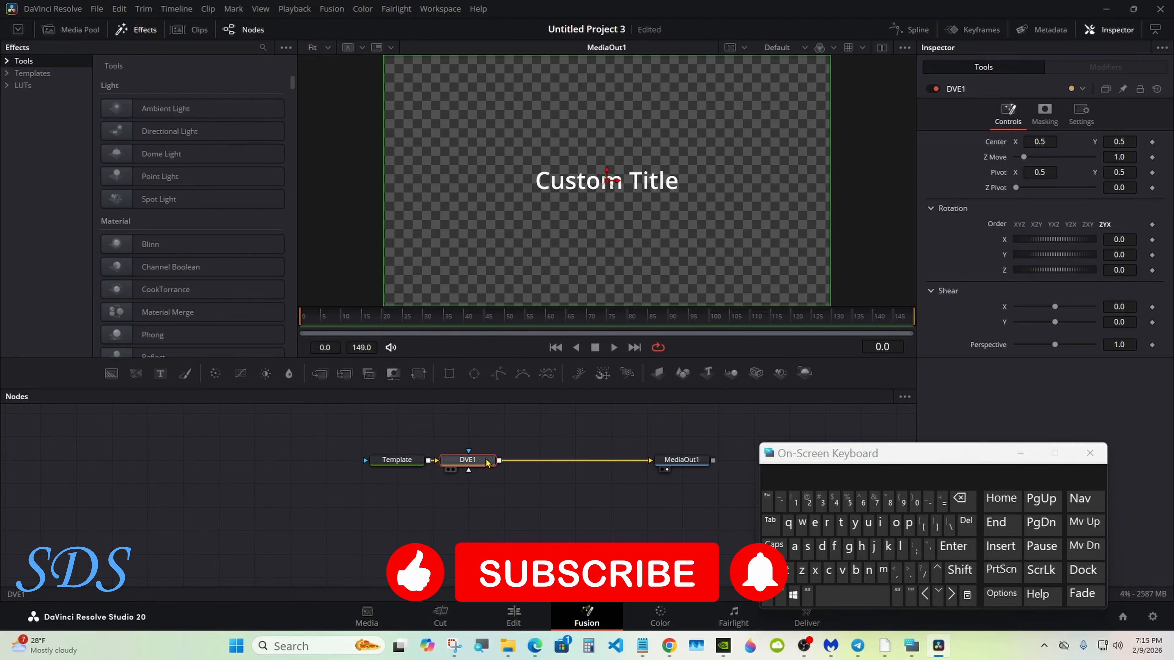
{"action": "left_click_drag", "start_coordinate": [468, 460], "coordinate": [504, 460]}
{"action": "left_click_drag", "start_coordinate": [803, 458], "coordinate": [695, 468]}
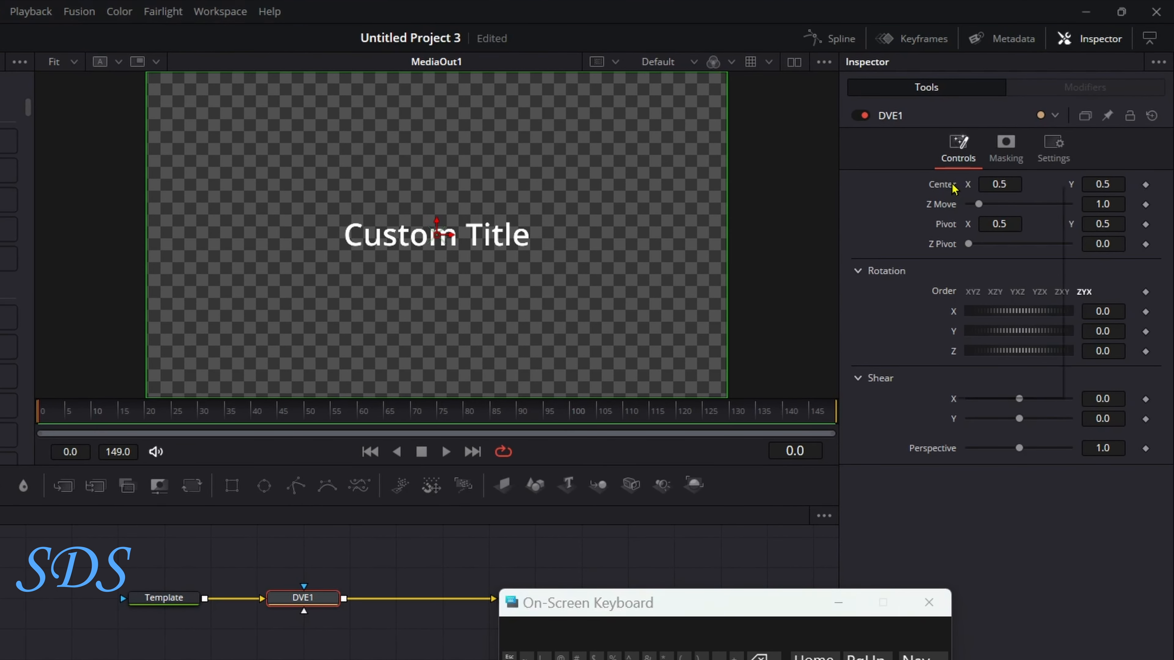
Modify the DVE1 Center parameter with an XY Path
{"action": "right_click", "coordinate": [952, 187]}
{"action": "mouse_move", "coordinate": [994, 247]}
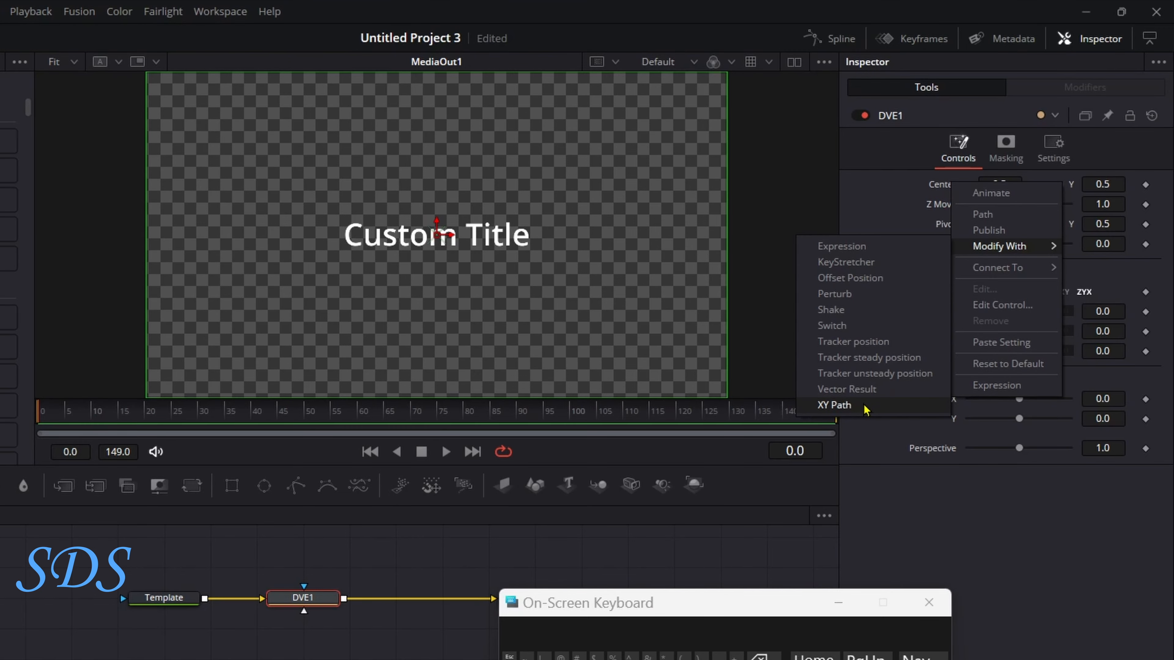
{"action": "left_click", "coordinate": [835, 405]}
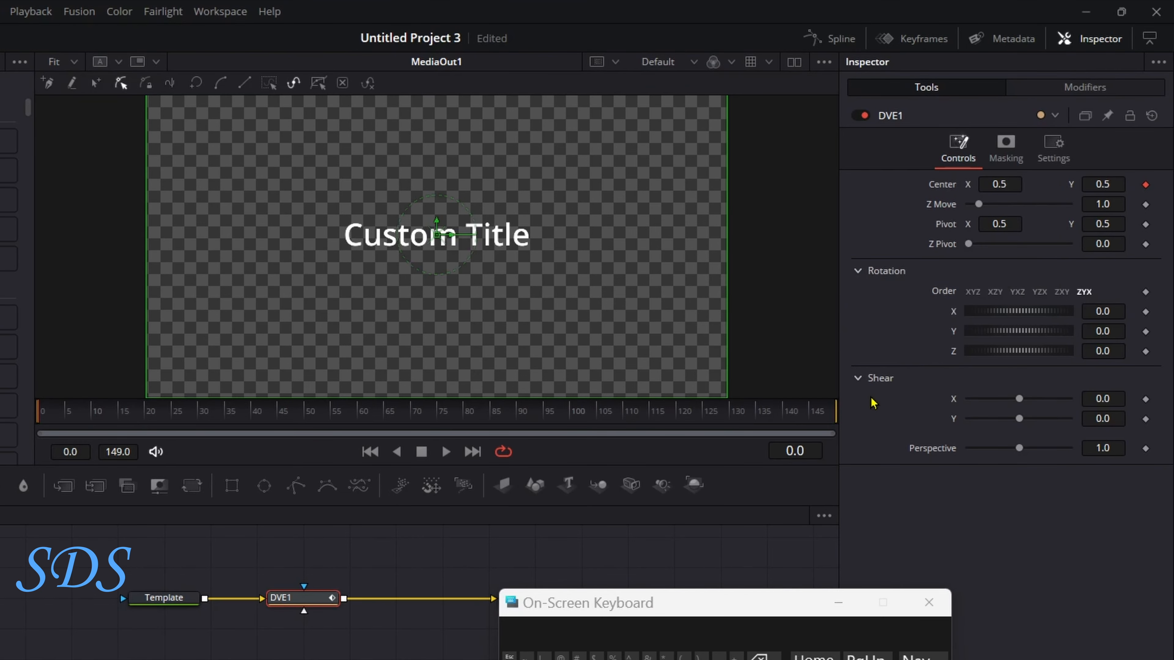
Remove the XYPath1Y and XYPath1X animations from the Y and X values of DVE1's XY Path modifier
{"action": "left_click", "coordinate": [1077, 88]}
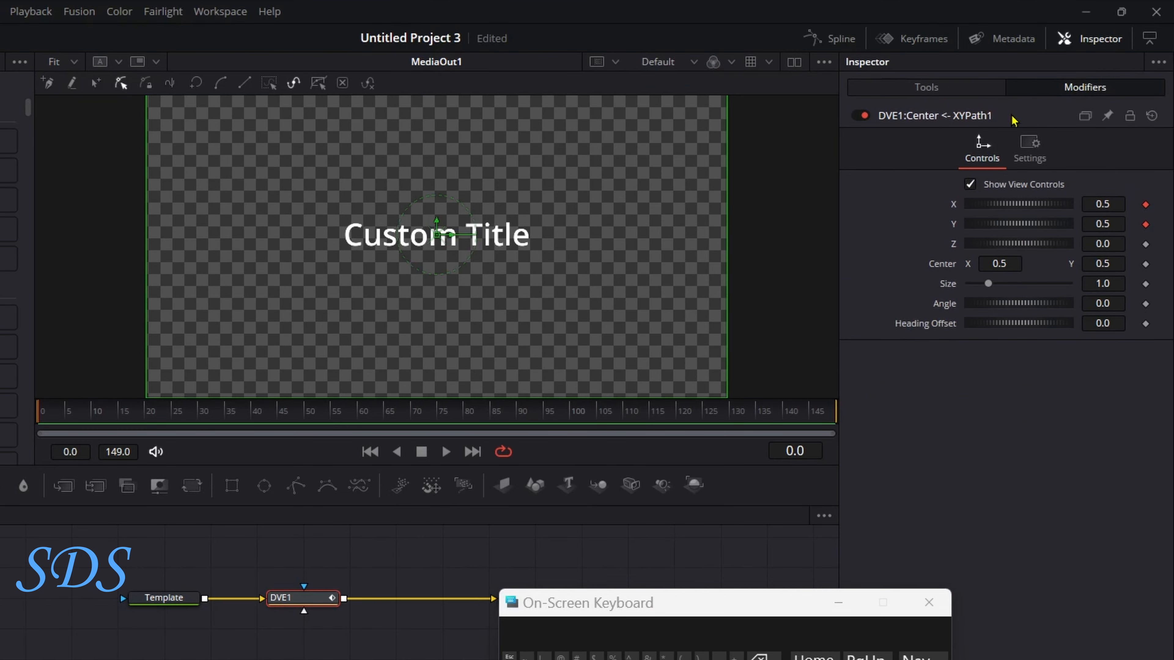
{"action": "right_click", "coordinate": [954, 227]}
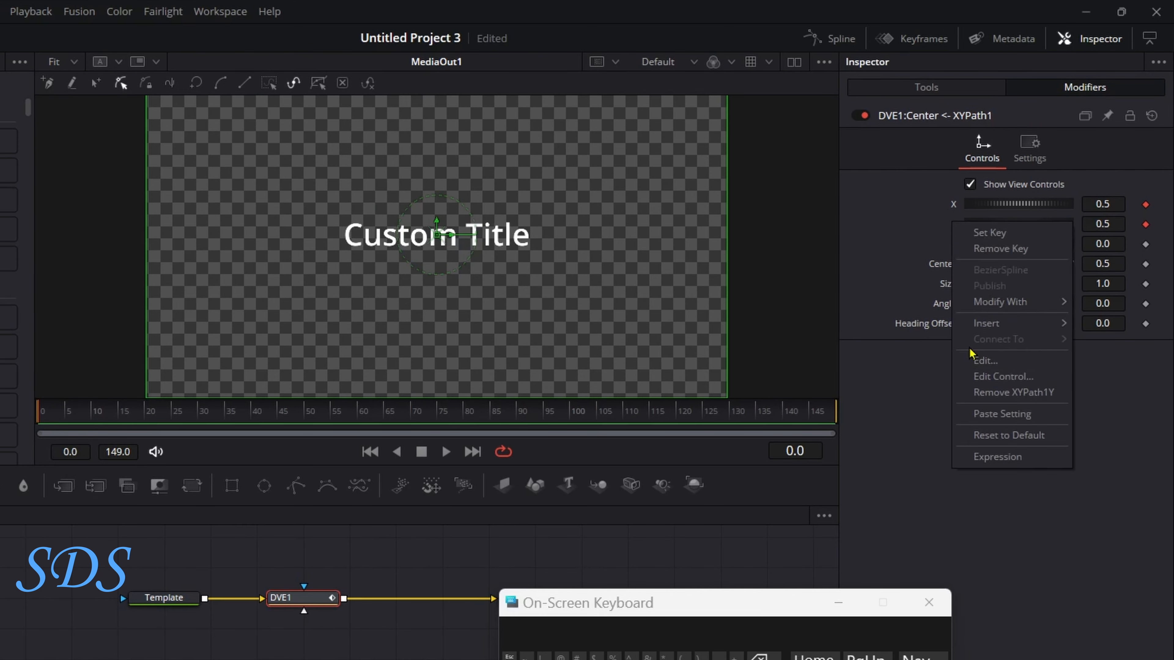
{"action": "left_click", "coordinate": [1008, 397]}
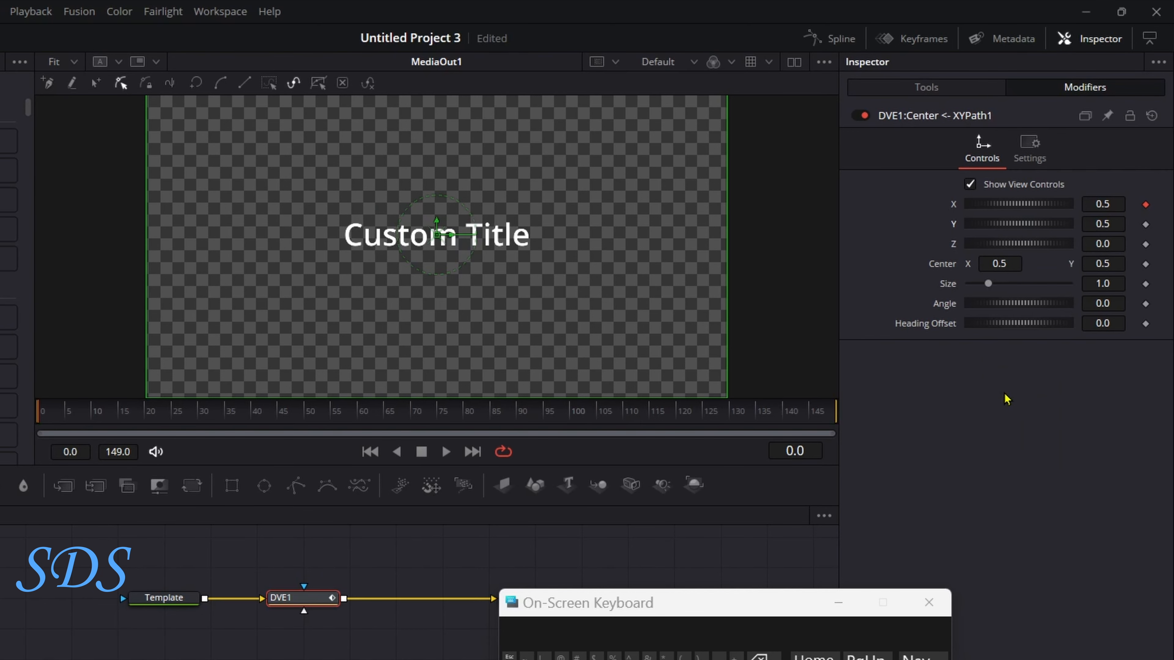
{"action": "right_click", "coordinate": [954, 209]}
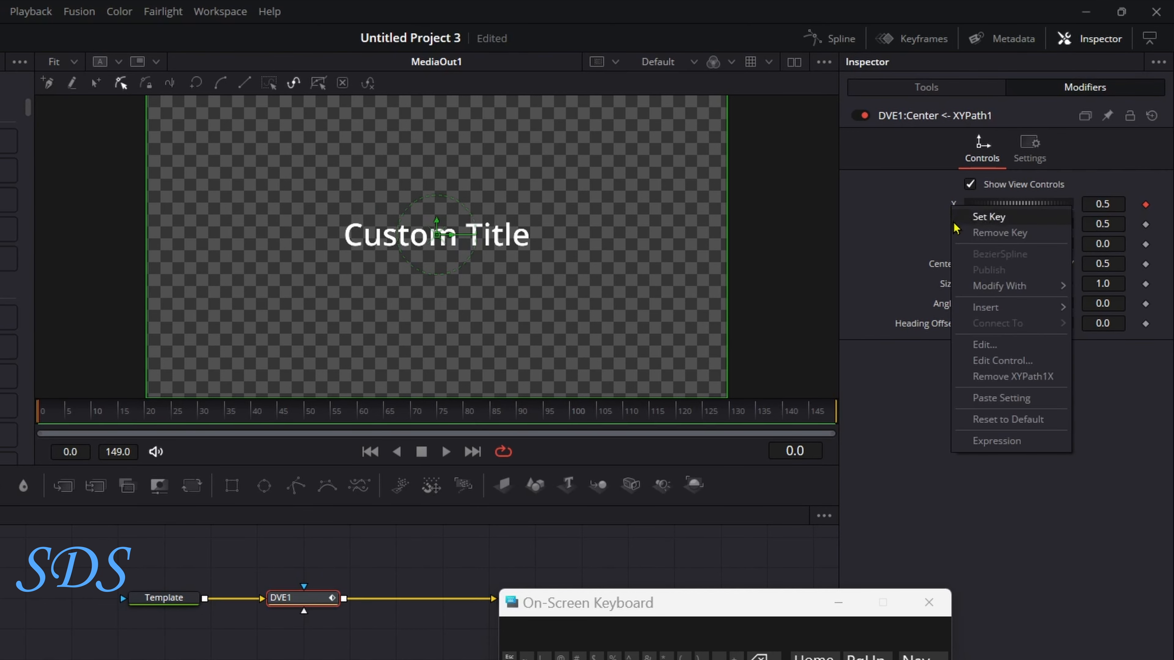
{"action": "left_click", "coordinate": [993, 377]}
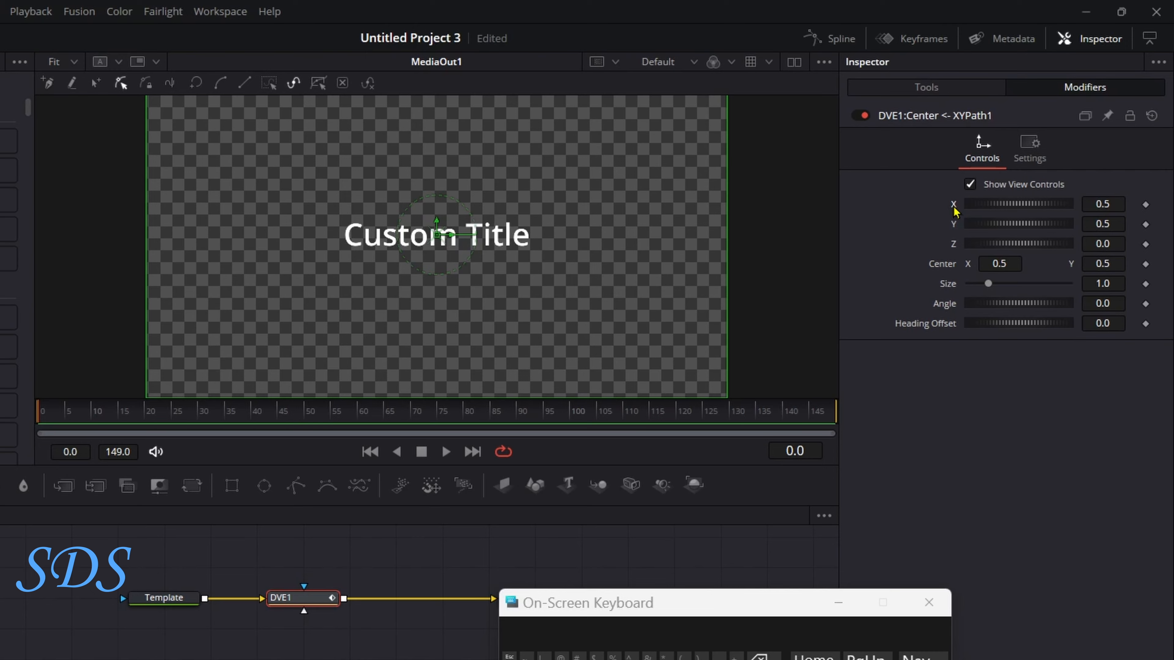
Modify the XY Path's X value with Anim Curves
{"action": "right_click", "coordinate": [955, 211]}
{"action": "mouse_move", "coordinate": [986, 270]}
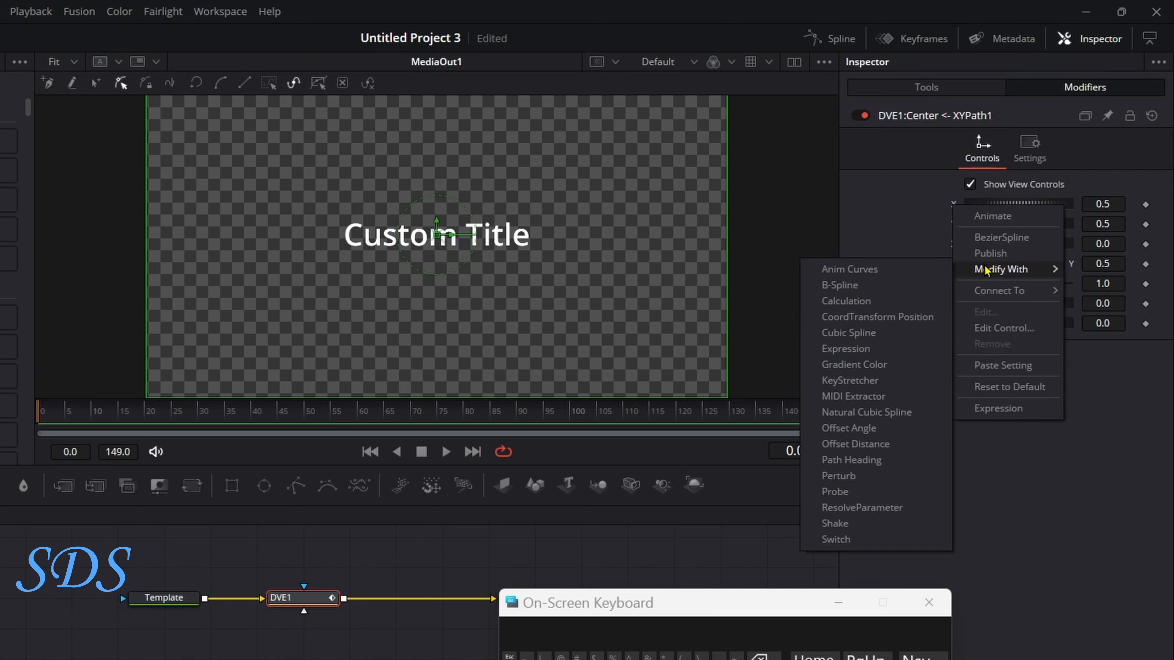
{"action": "left_click", "coordinate": [877, 267]}
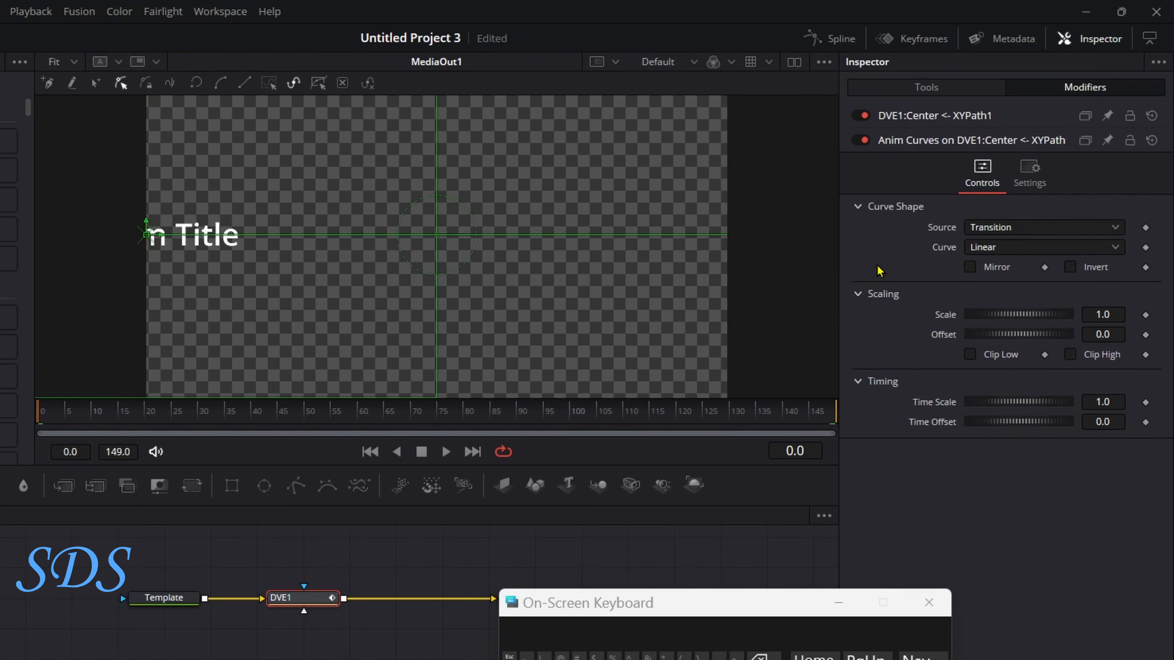
Set the Anim Curves offset to -0.5 so the title starts outside the frame
{"action": "left_click_drag", "start_coordinate": [359, 415], "coordinate": [39, 414]}
{"action": "left_click_drag", "start_coordinate": [1025, 331], "coordinate": [1025, 335]}
{"action": "left_click", "coordinate": [1117, 334]}
{"action": "key", "text": "BackSpace"}
{"action": "key", "text": "BackSpace"}
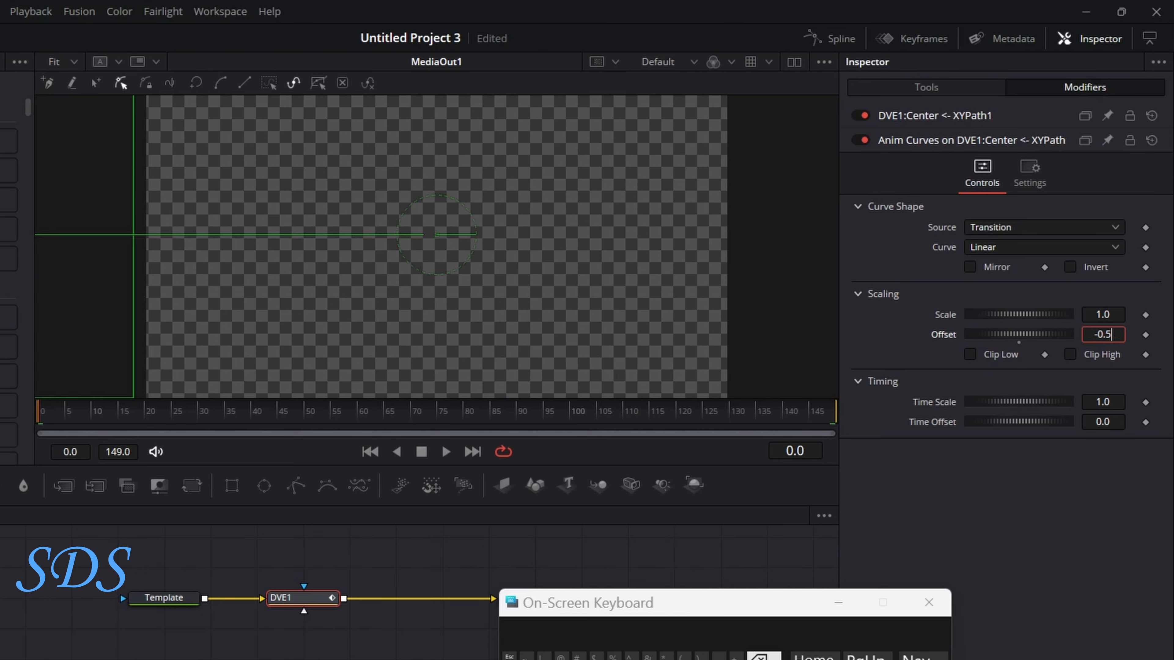
{"action": "key", "text": "Tab"}
Set the Anim Curves scale to 2.0 at the last frame and play back the title's movement
{"action": "left_click_drag", "start_coordinate": [98, 413], "coordinate": [866, 406]}
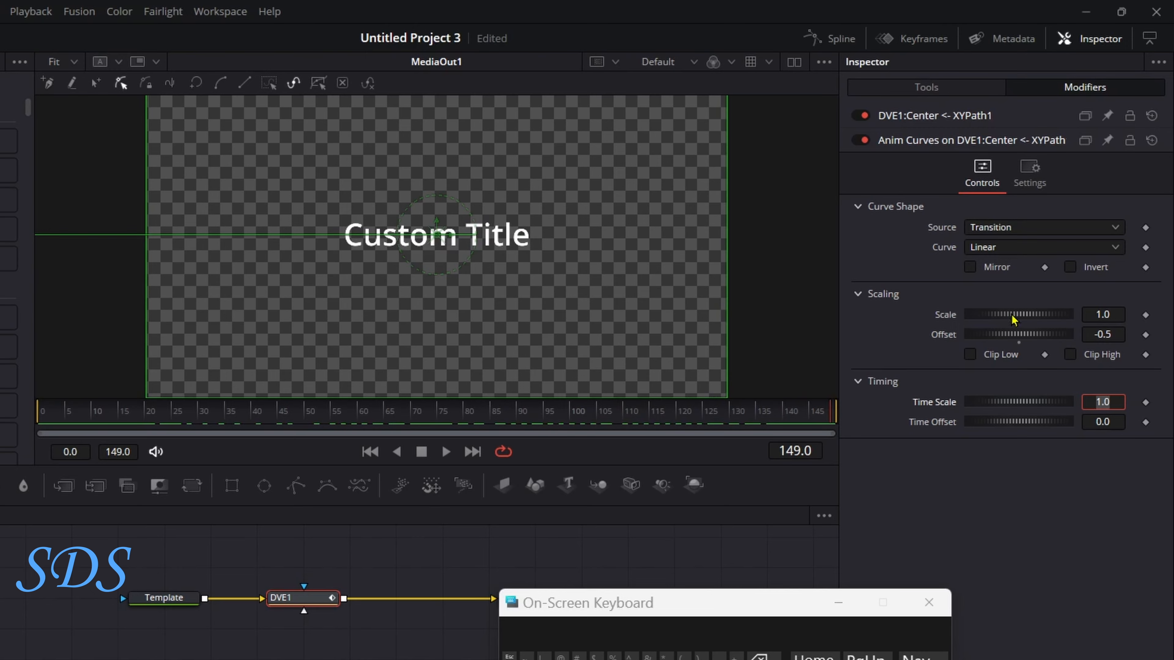
{"action": "left_click_drag", "start_coordinate": [1012, 319], "coordinate": [1049, 318]}
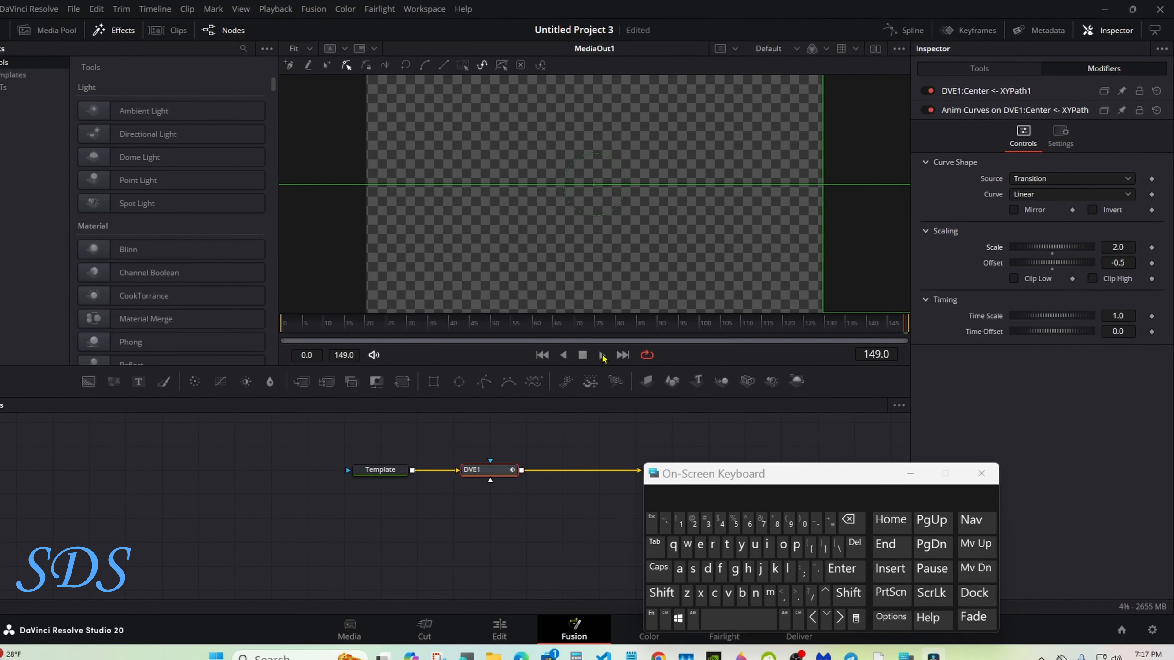
{"action": "left_click", "coordinate": [450, 449]}
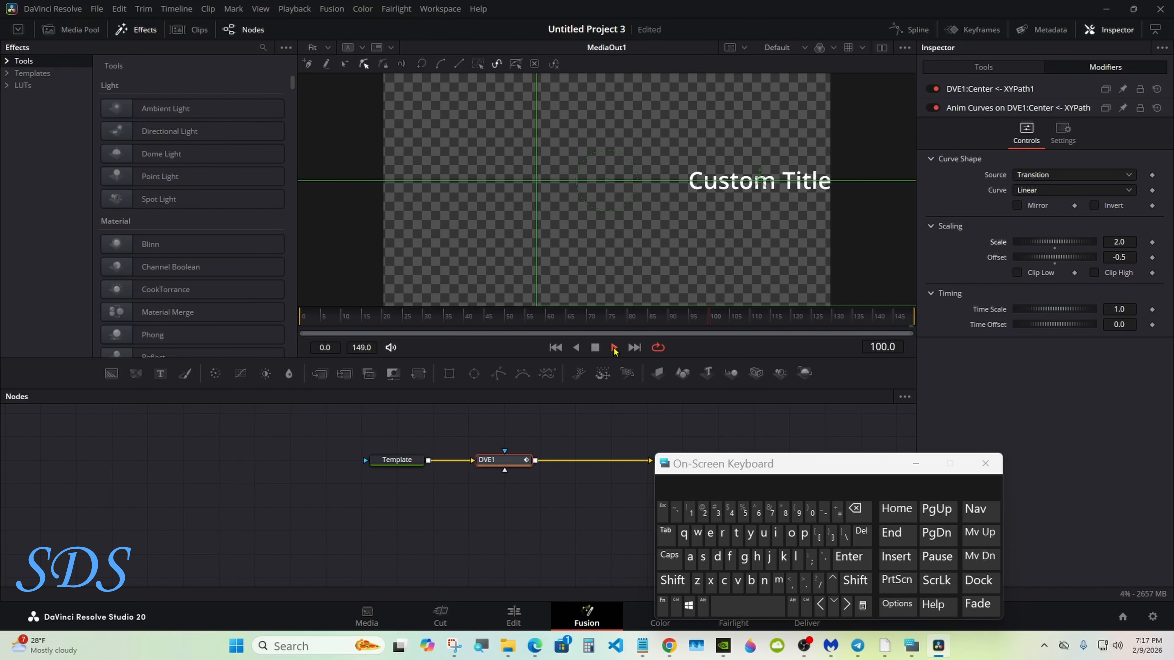
{"action": "left_click", "coordinate": [596, 348]}
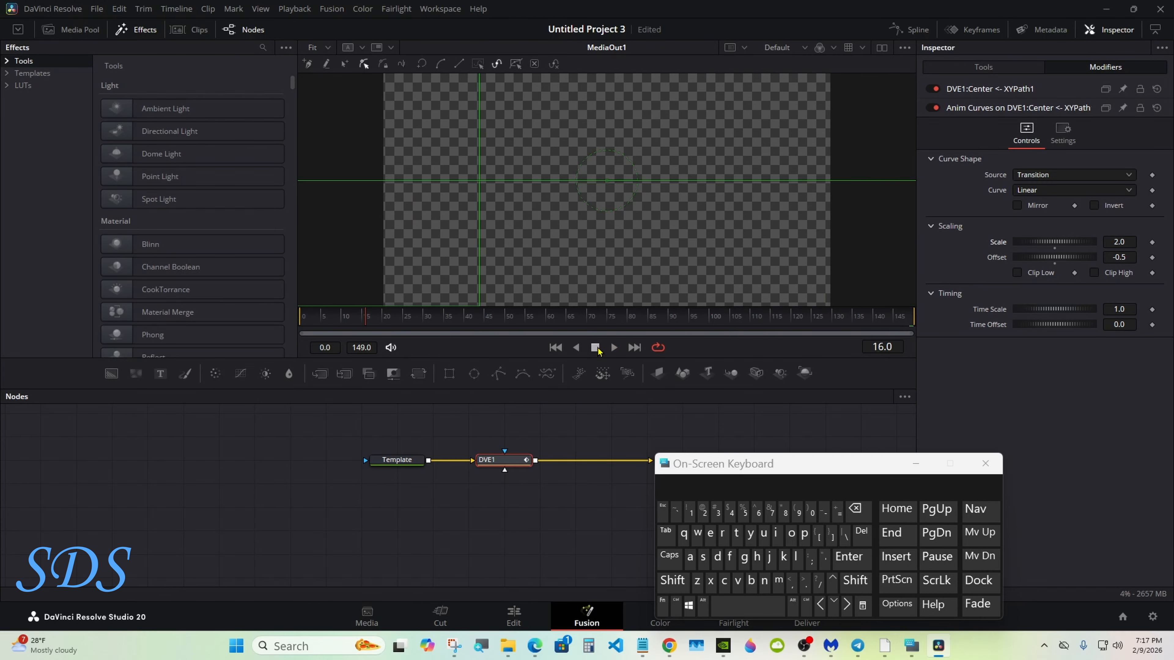
Switch the curve to Custom and add two points at about In 0.26, Out 0.49 and In 0.76, Out 0.48
{"action": "left_click", "coordinate": [1071, 191]}
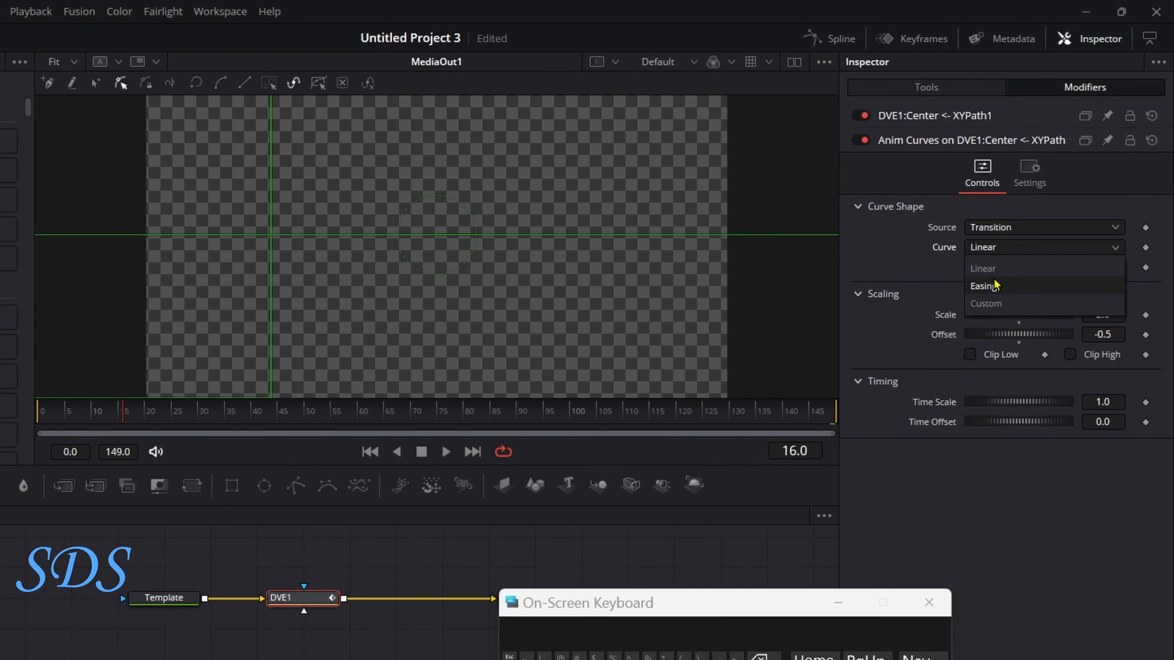
{"action": "left_click", "coordinate": [999, 307]}
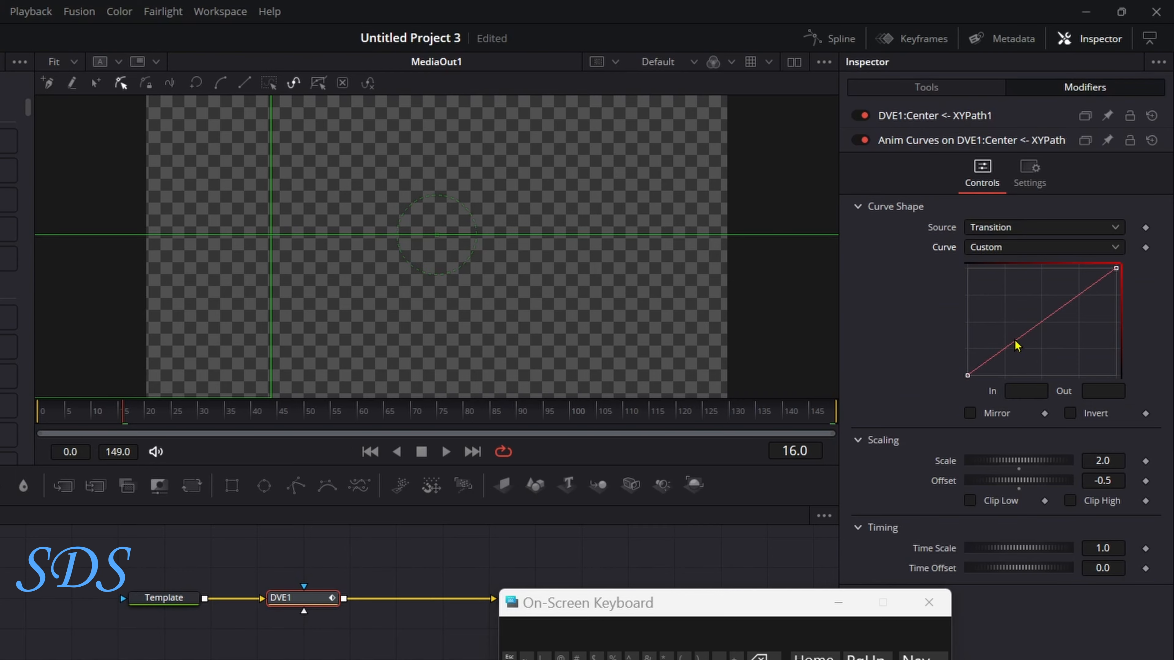
{"action": "left_click_drag", "start_coordinate": [1014, 341], "coordinate": [1005, 325]}
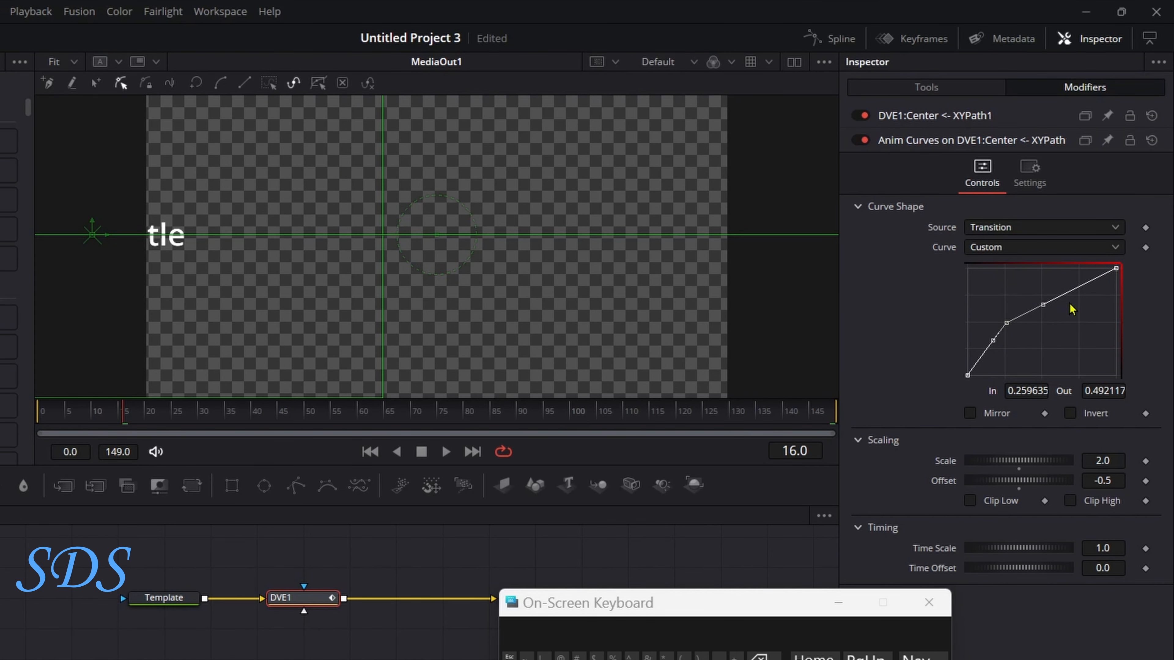
{"action": "left_click_drag", "start_coordinate": [1070, 293], "coordinate": [1081, 325]}
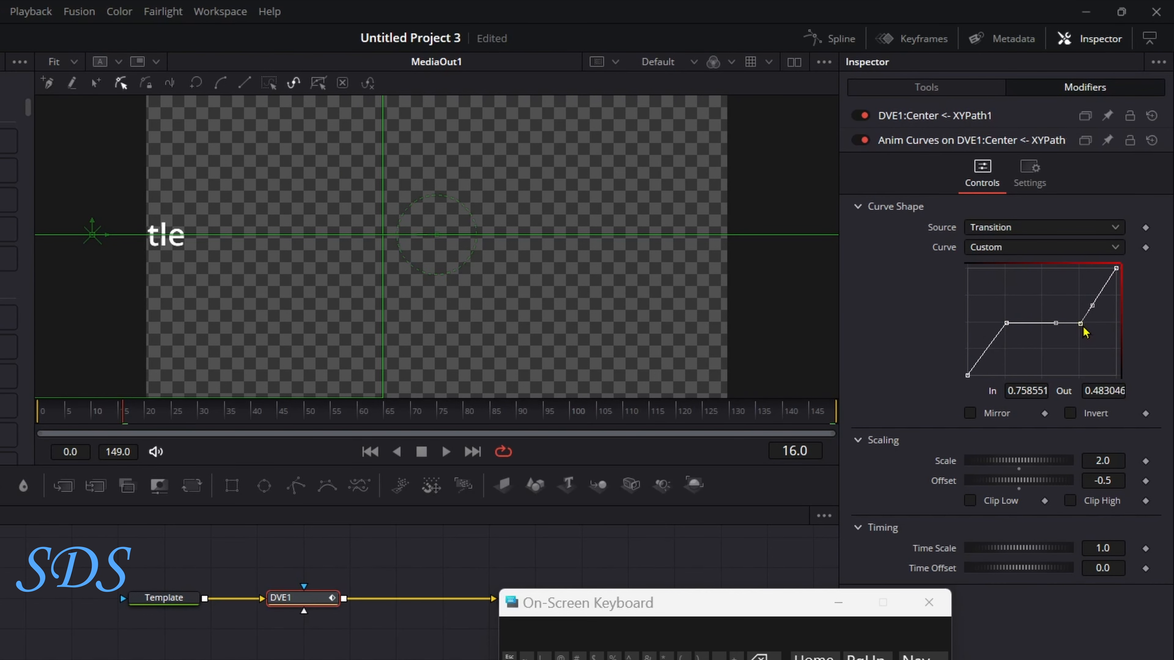
Set the first added curve point to In 0.2 and Out 0.5
{"action": "left_click", "coordinate": [1006, 323]}
{"action": "left_click", "coordinate": [1032, 388]}
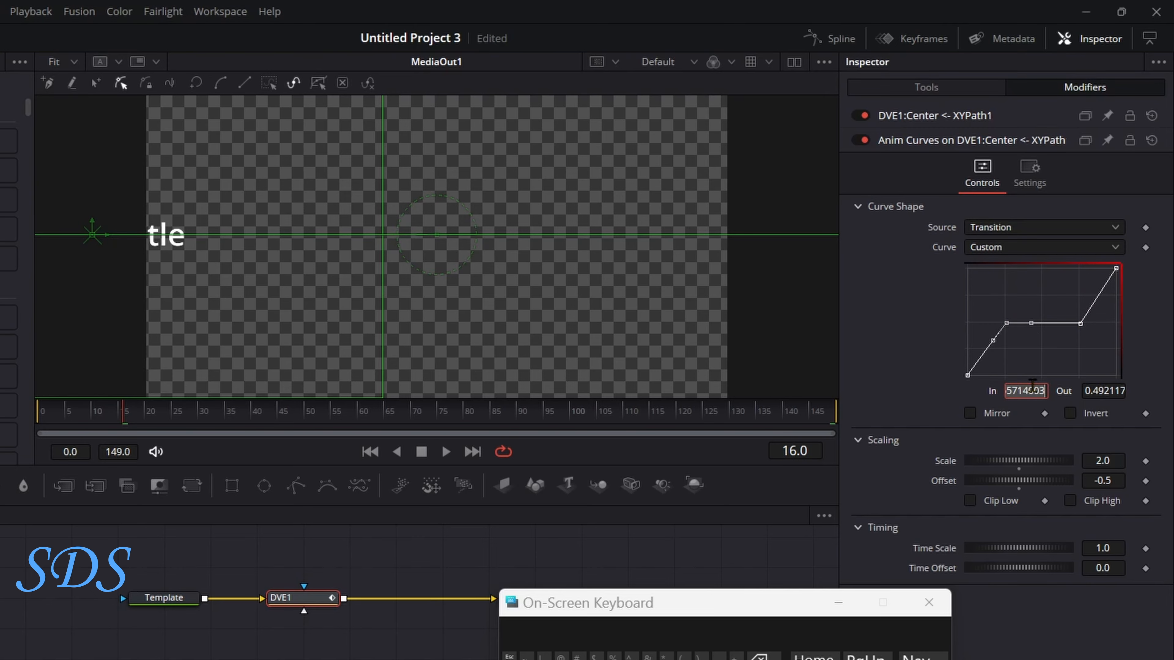
{"action": "type", "text": ".2"}
{"action": "key", "text": "Tab"}
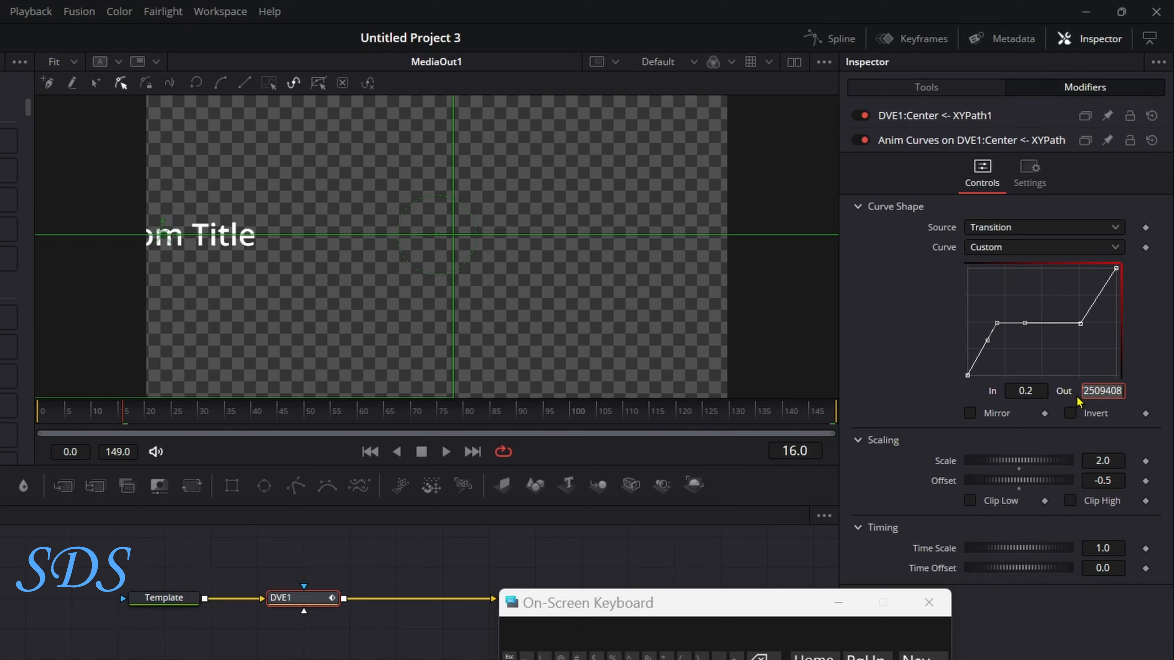
{"action": "type", "text": ".5"}
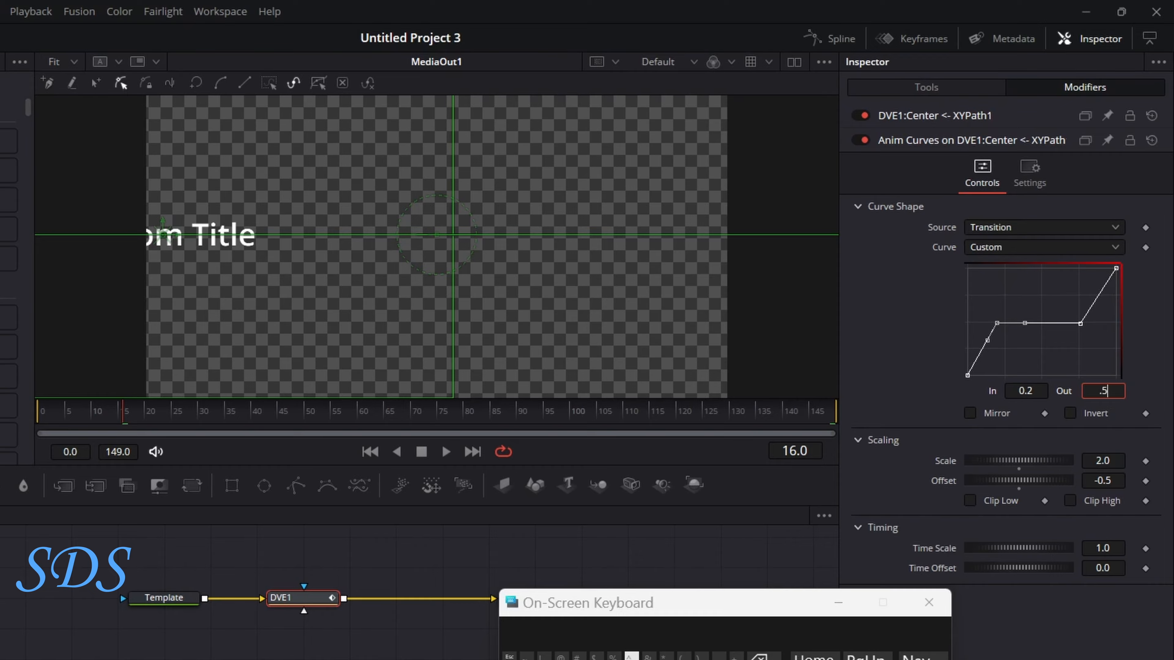
{"action": "key", "text": "Tab"}
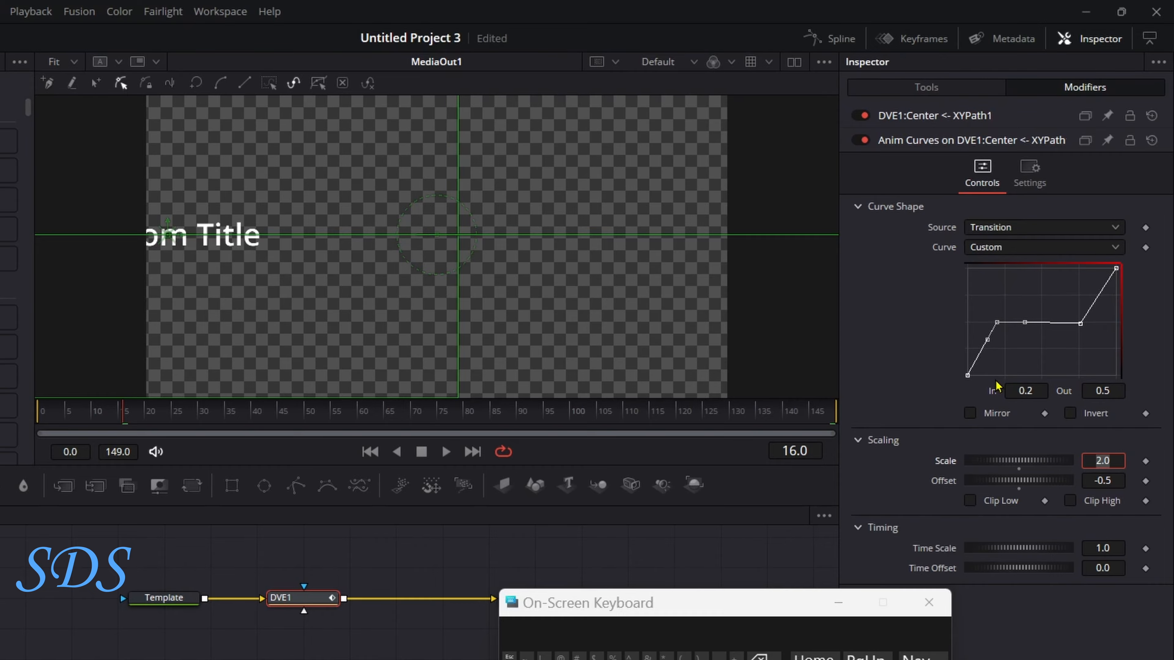
Set the second added point of the custom curve to In 0.8 and Out 0.5
{"action": "left_click_drag", "start_coordinate": [1041, 304], "coordinate": [1109, 352]}
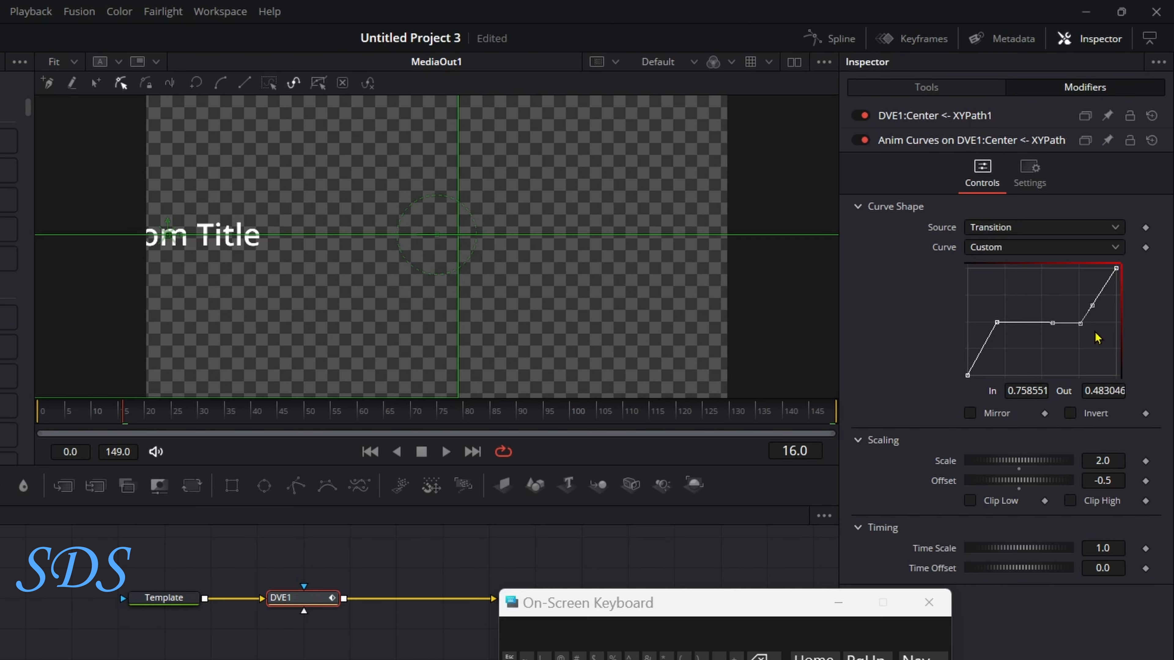
{"action": "left_click", "coordinate": [1027, 391]}
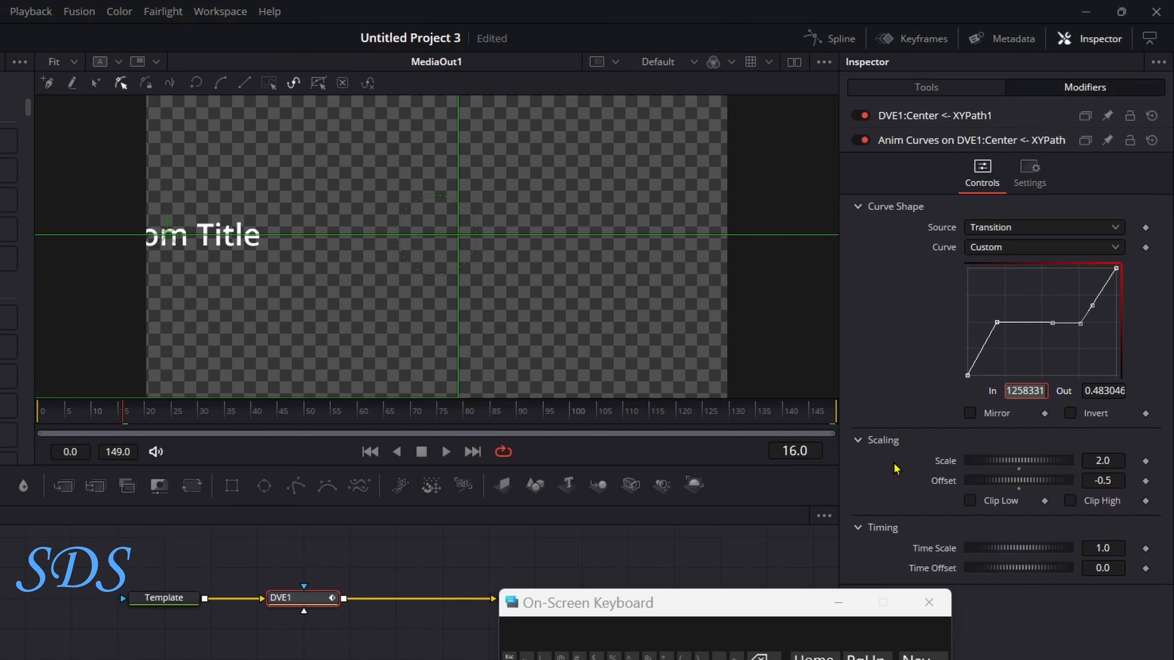
{"action": "type", "text": ".8"}
{"action": "key", "text": "Tab"}
{"action": "type", "text": "."}
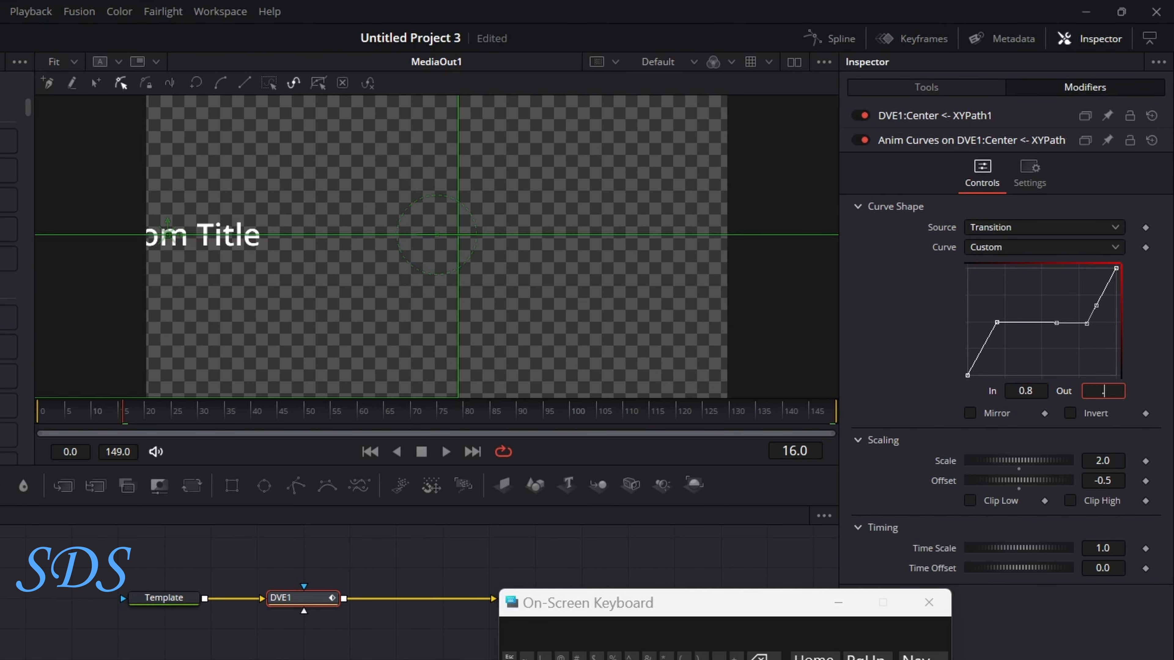
{"action": "type", "text": "5"}
{"action": "key", "text": "Tab"}
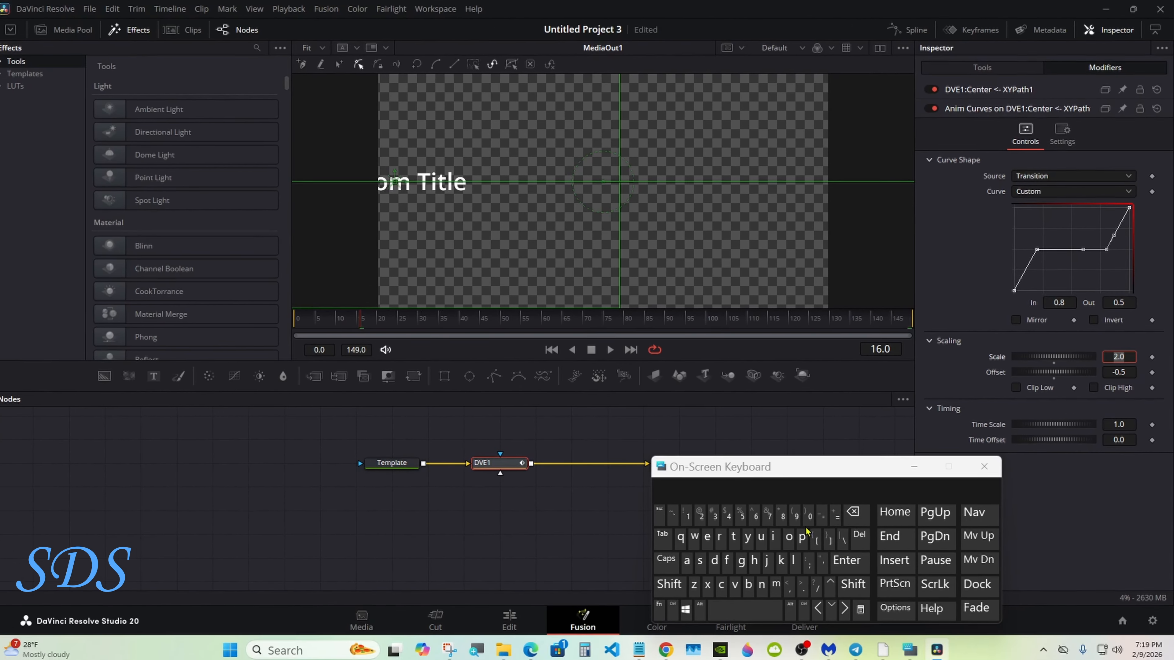
{"action": "left_click", "coordinate": [462, 441]}
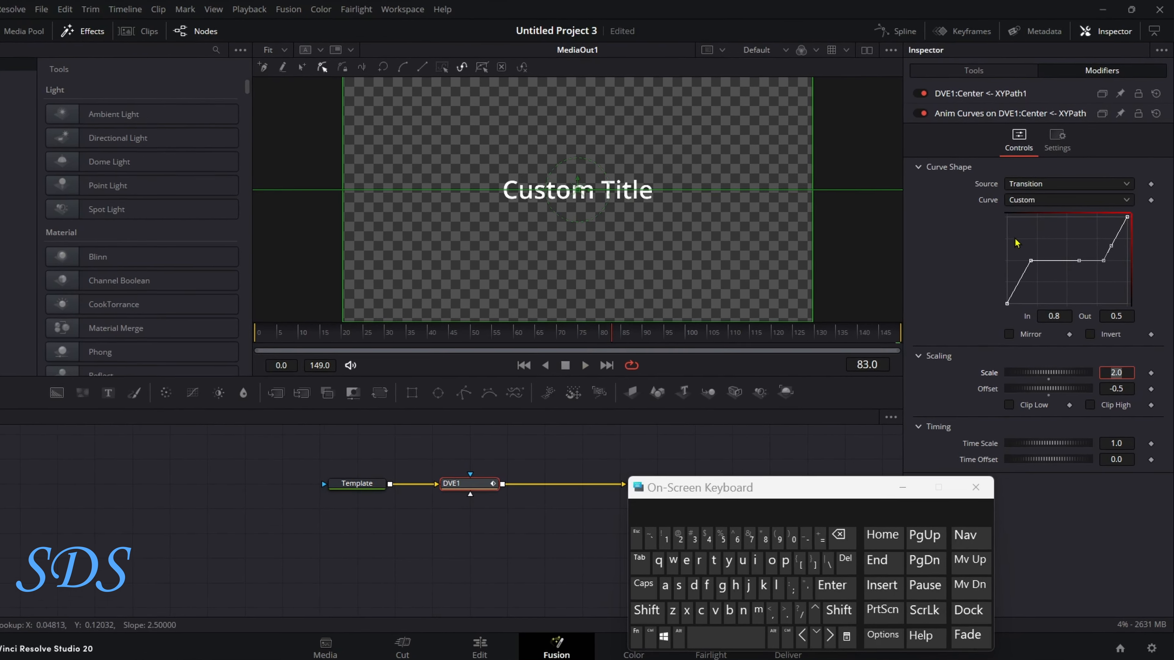
Flatten the two middle curve points and ease them with Out 65 and In 65, with Ease In and Out enabled
{"action": "left_click_drag", "start_coordinate": [1023, 224], "coordinate": [1115, 256]}
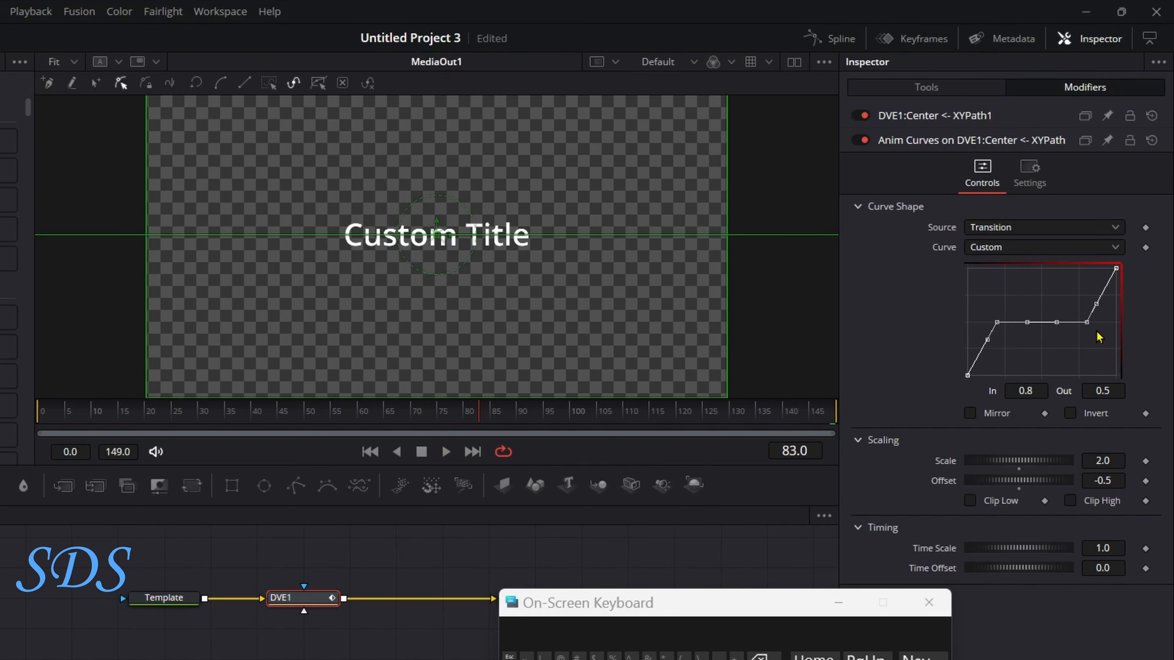
{"action": "key", "text": "f"}
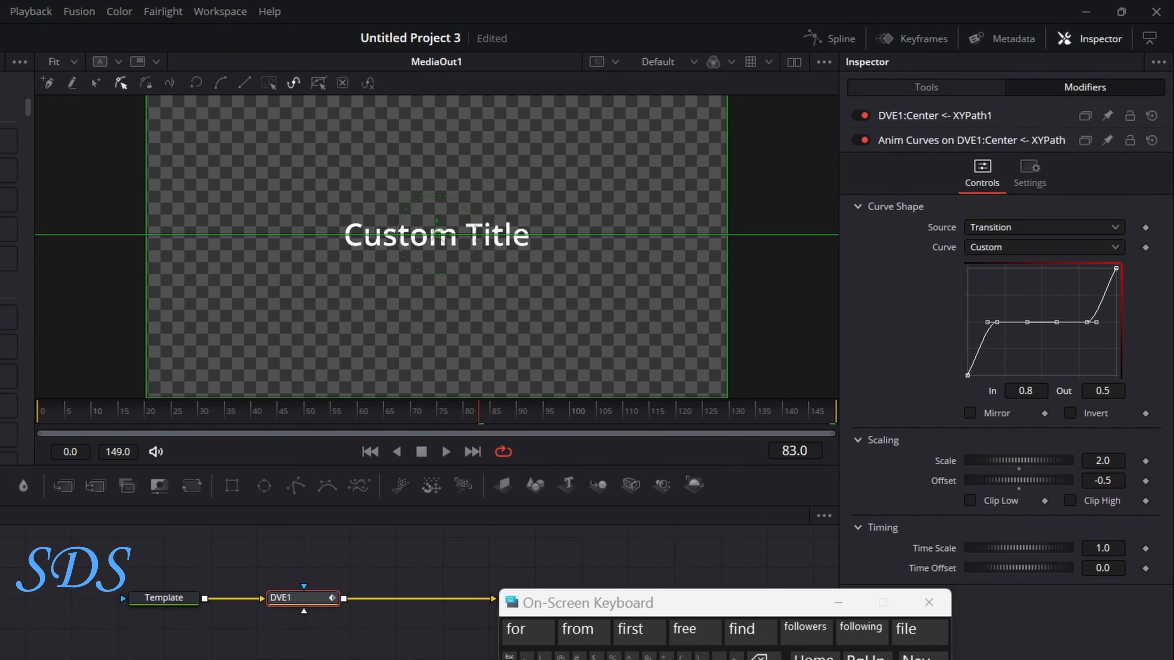
{"action": "right_click", "coordinate": [1029, 297]}
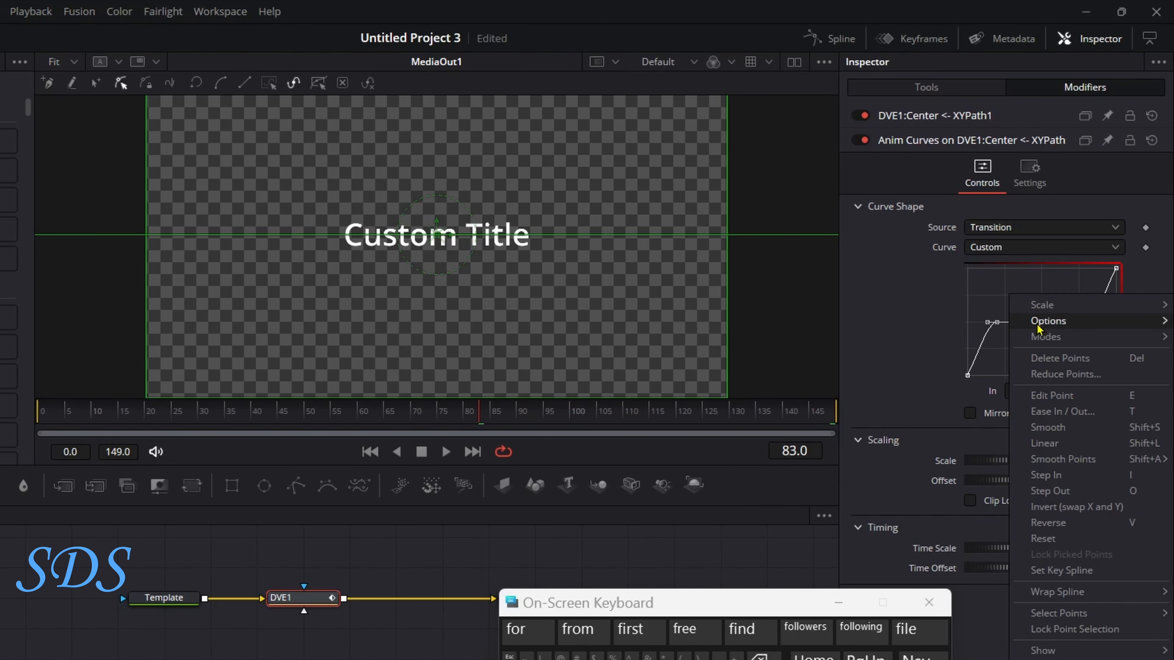
{"action": "left_click", "coordinate": [1055, 413]}
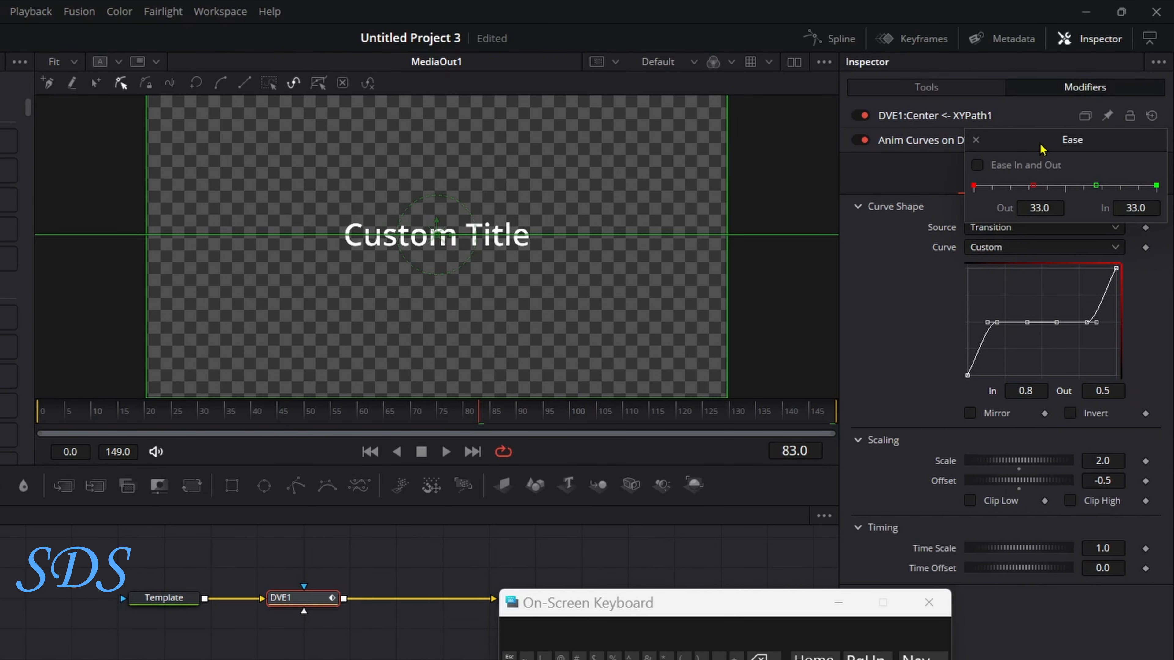
{"action": "left_click_drag", "start_coordinate": [1042, 148], "coordinate": [657, 321]}
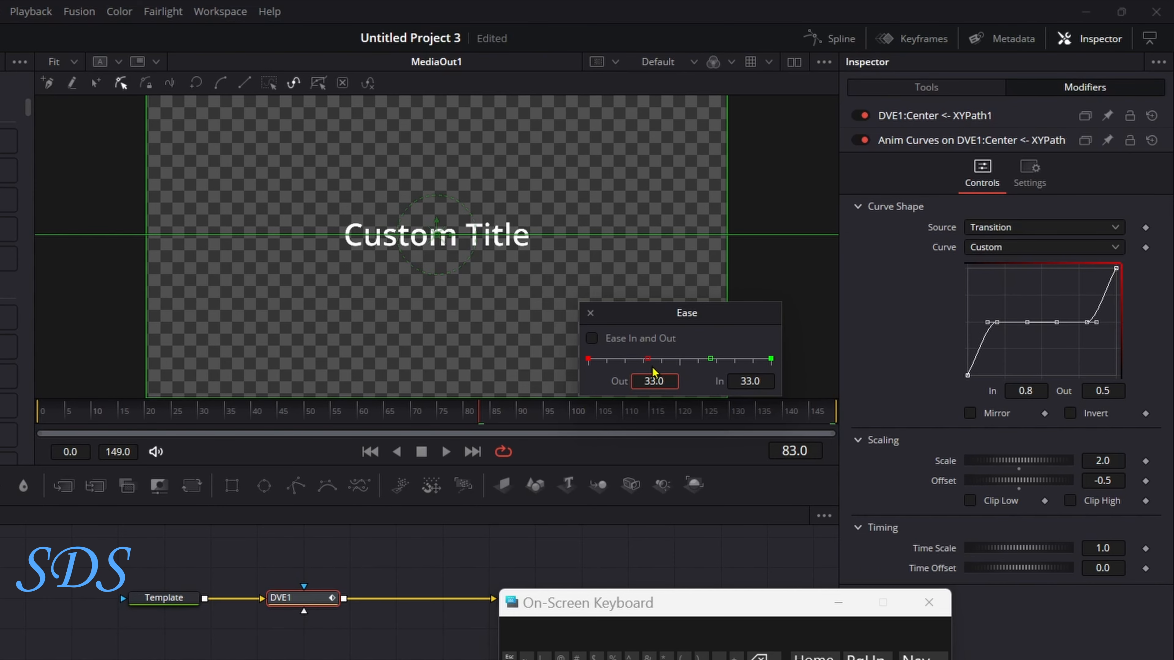
{"action": "mouse_move", "coordinate": [711, 359]}
{"action": "left_mouse_down"}
{"action": "mouse_move", "coordinate": [643, 366]}
{"action": "mouse_move", "coordinate": [654, 366]}
{"action": "left_mouse_up"}
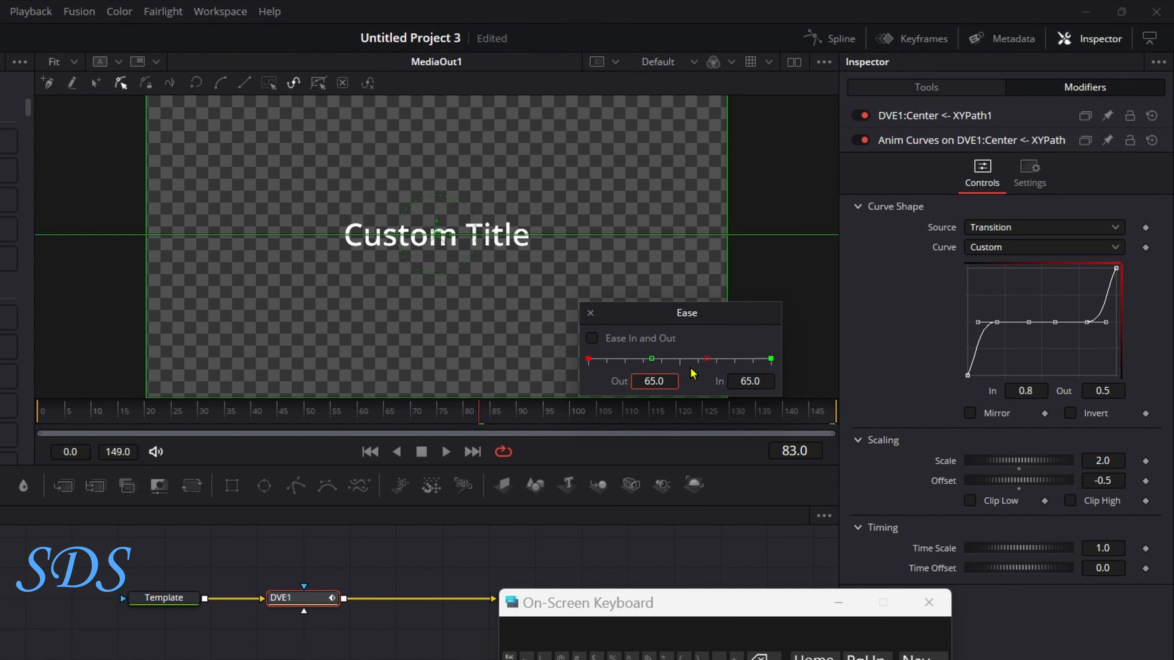
{"action": "left_click", "coordinate": [592, 339]}
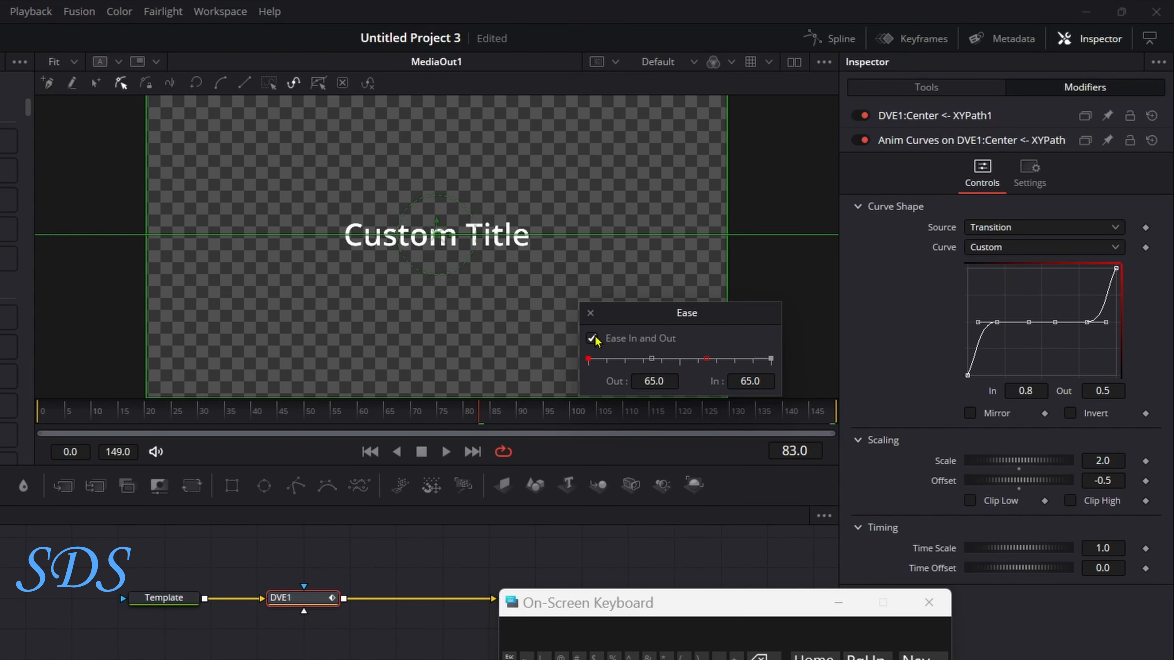
{"action": "left_click", "coordinate": [590, 313]}
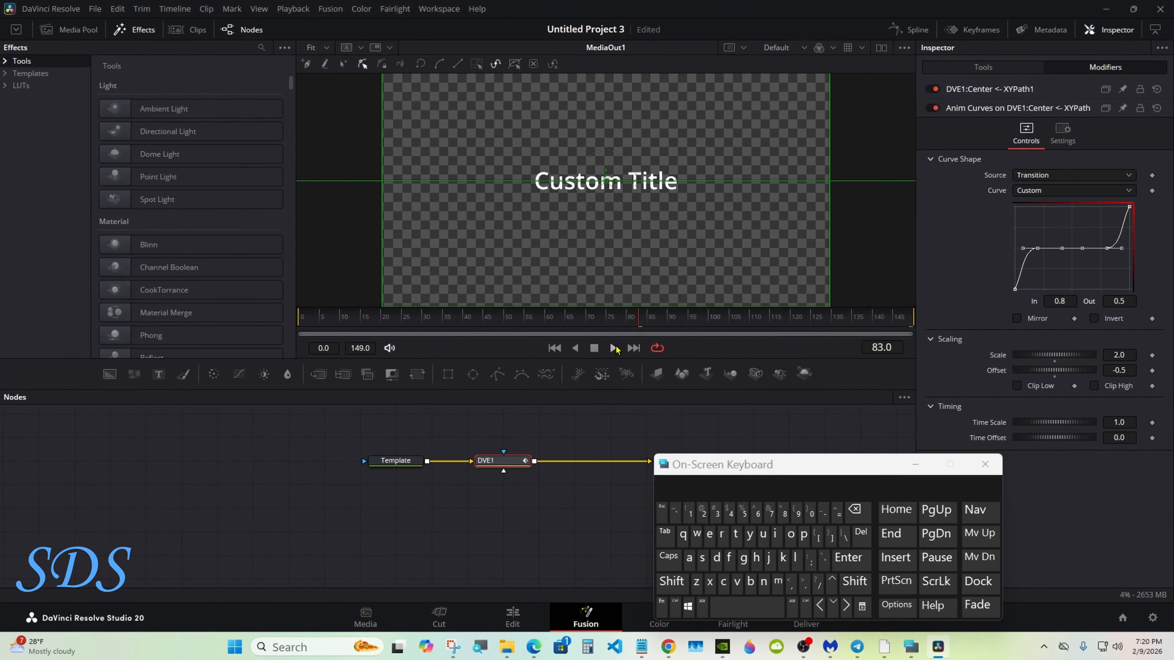
{"action": "left_click", "coordinate": [614, 348]}
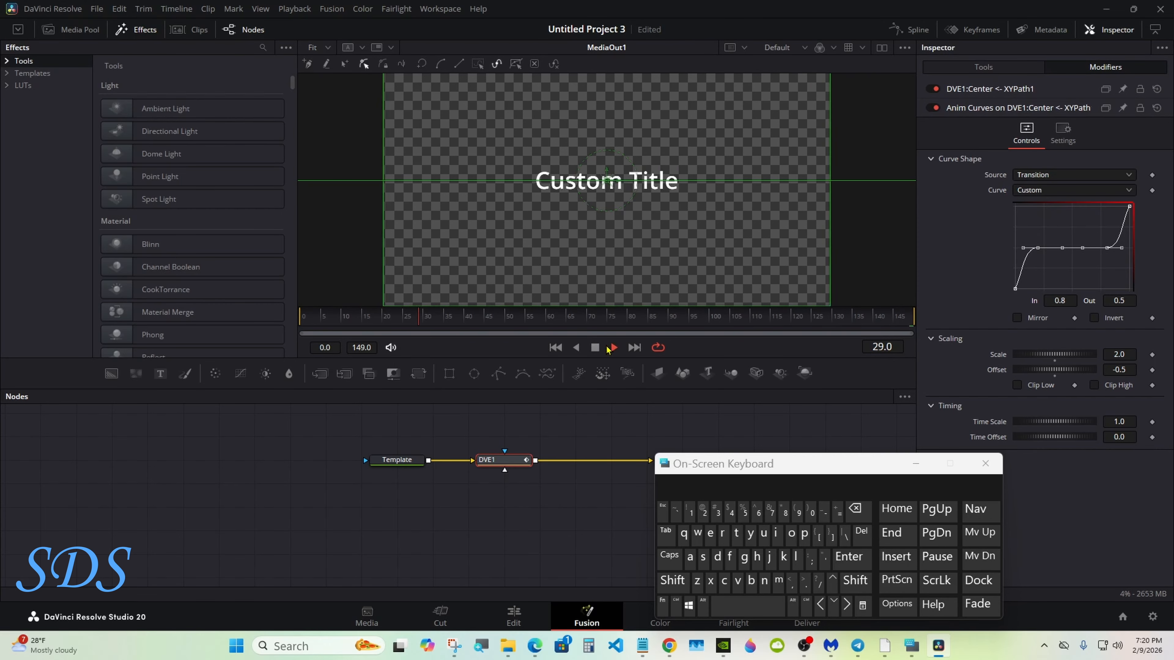
Add a Camera Shake (CShk) node between DVE1 and MediaOut1
{"action": "left_click_drag", "start_coordinate": [714, 469], "coordinate": [820, 442]}
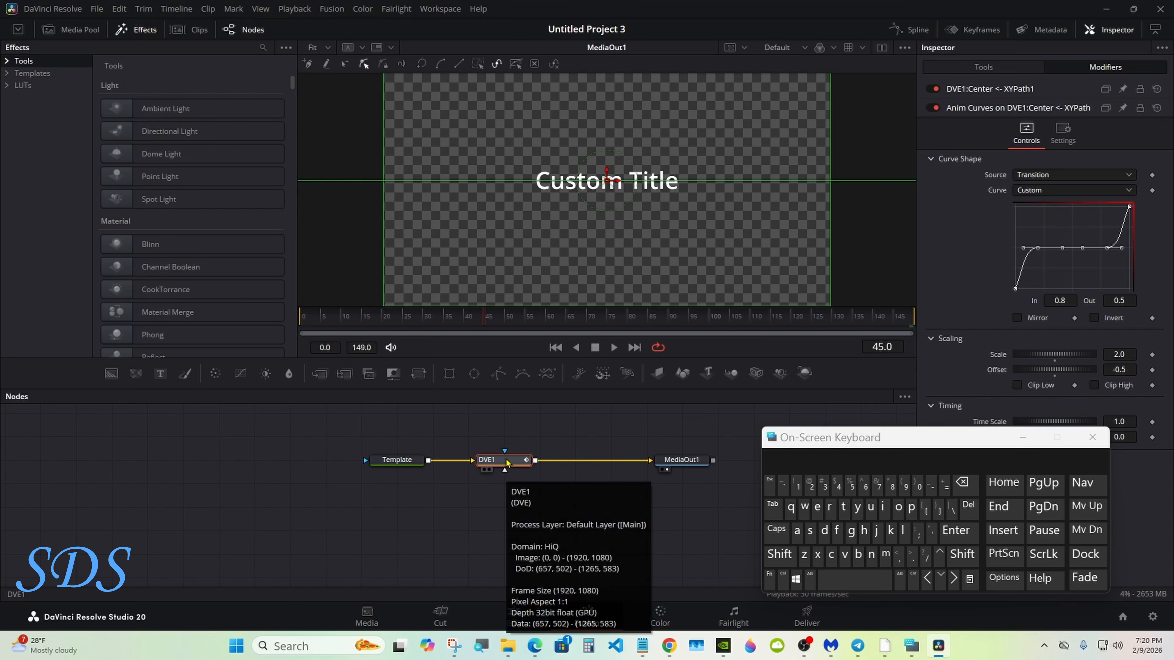
{"action": "left_click", "coordinate": [779, 556]}
{"action": "left_click", "coordinate": [836, 579]}
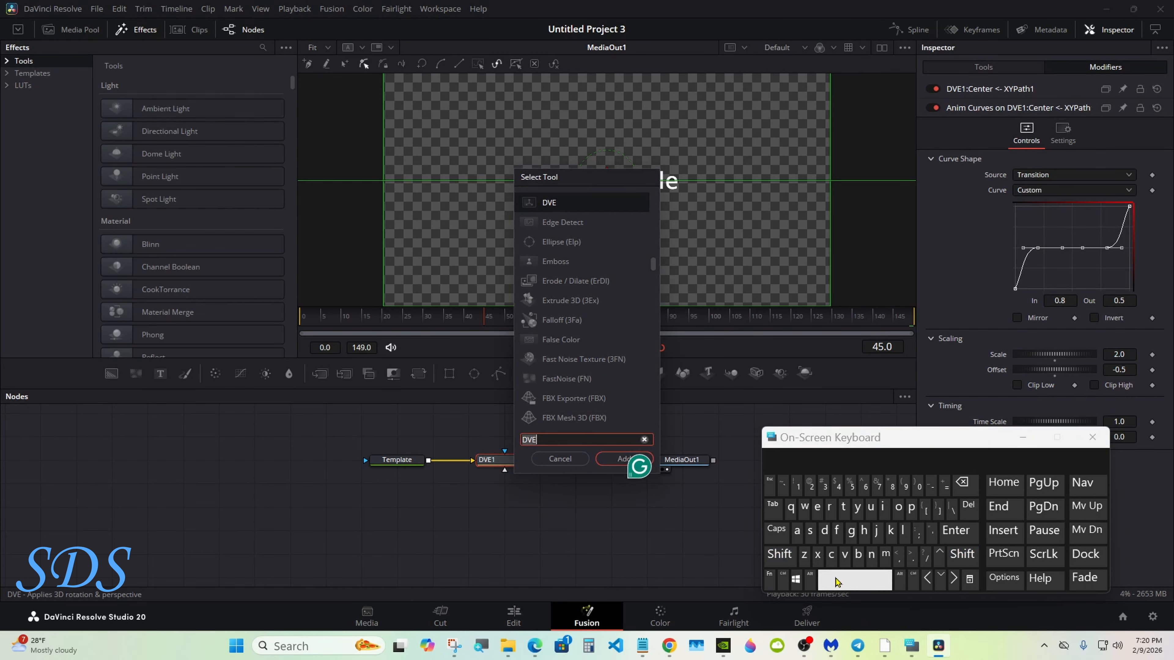
{"action": "type", "text": "cam"}
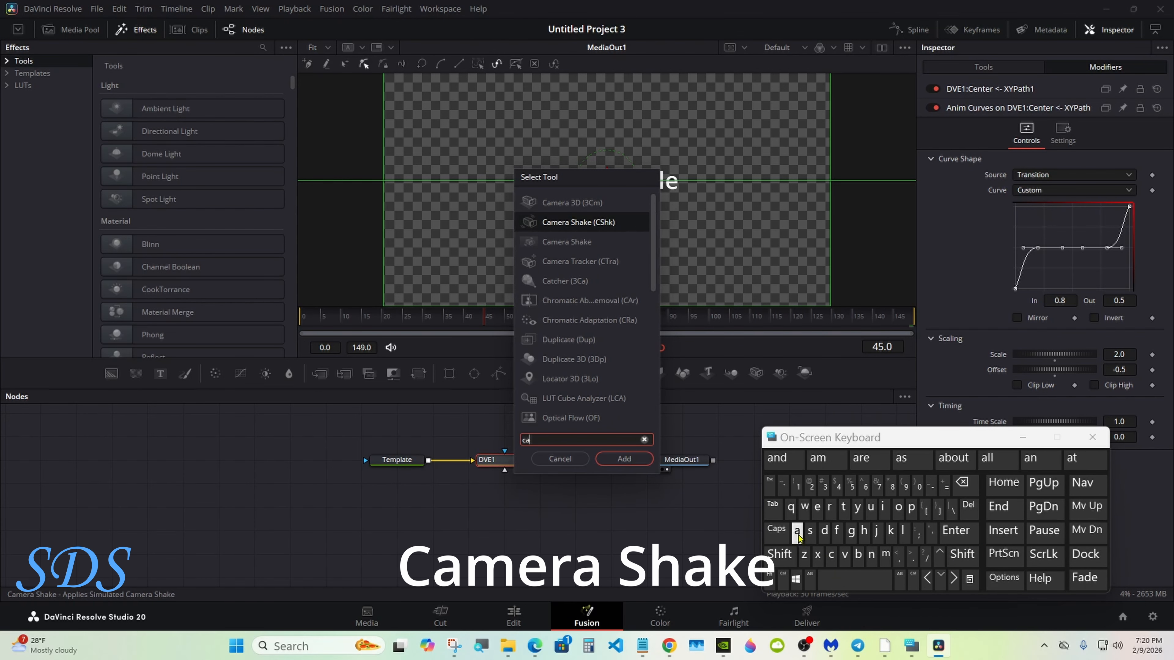
{"action": "left_click", "coordinate": [583, 242]}
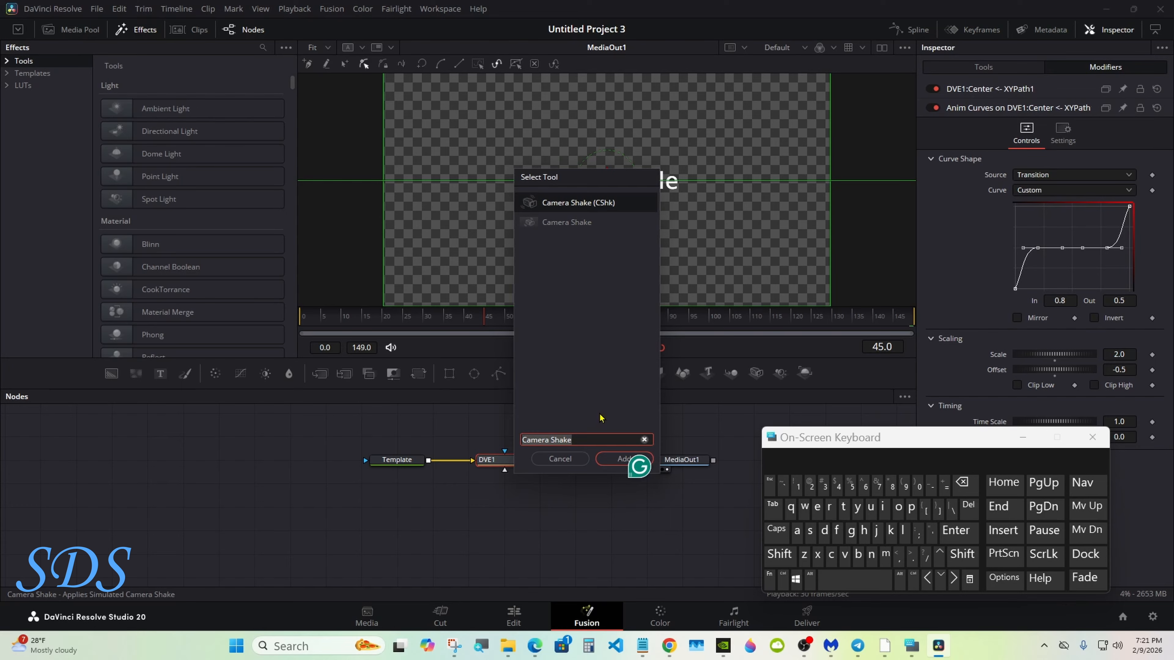
{"action": "left_click", "coordinate": [607, 460]}
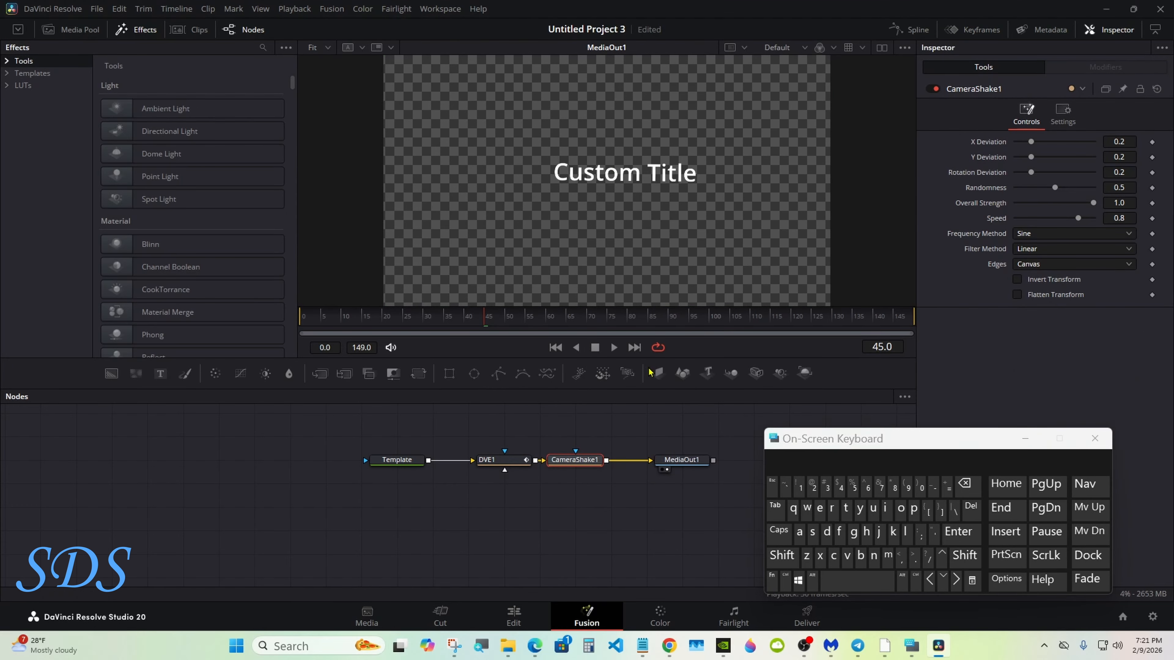
Set the camera shake's X Deviation and Y Deviation to 0.01 while the title plays back
{"action": "left_click", "coordinate": [615, 347]}
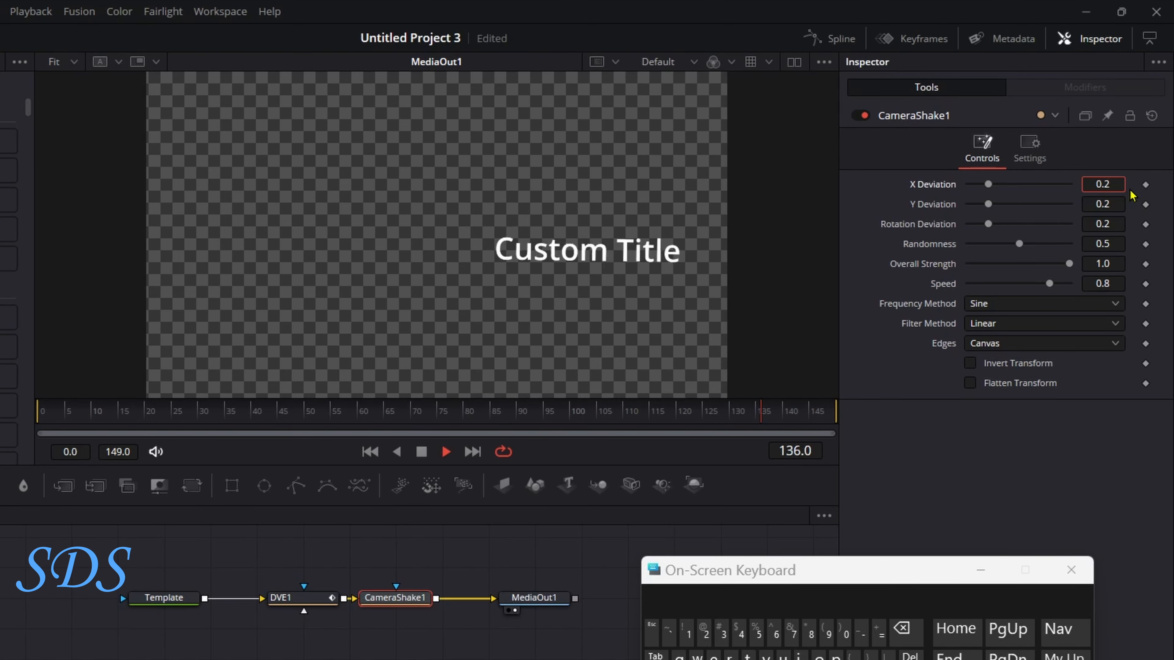
{"action": "left_click", "coordinate": [910, 638]}
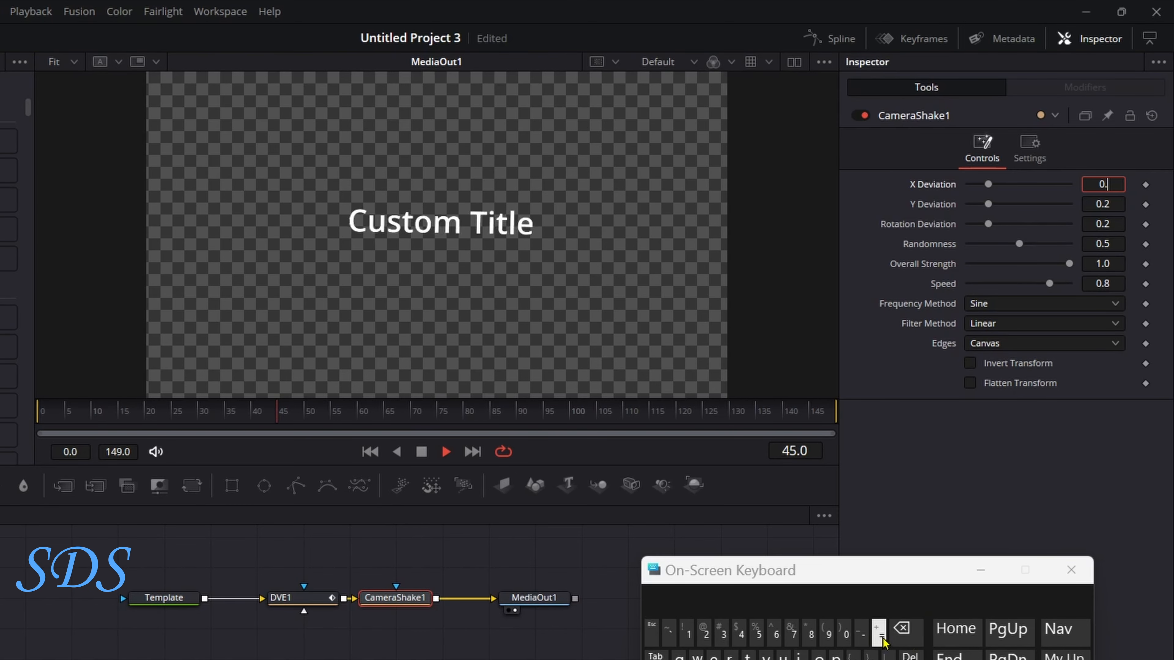
{"action": "left_click", "coordinate": [846, 636]}
{"action": "left_click", "coordinate": [687, 634]}
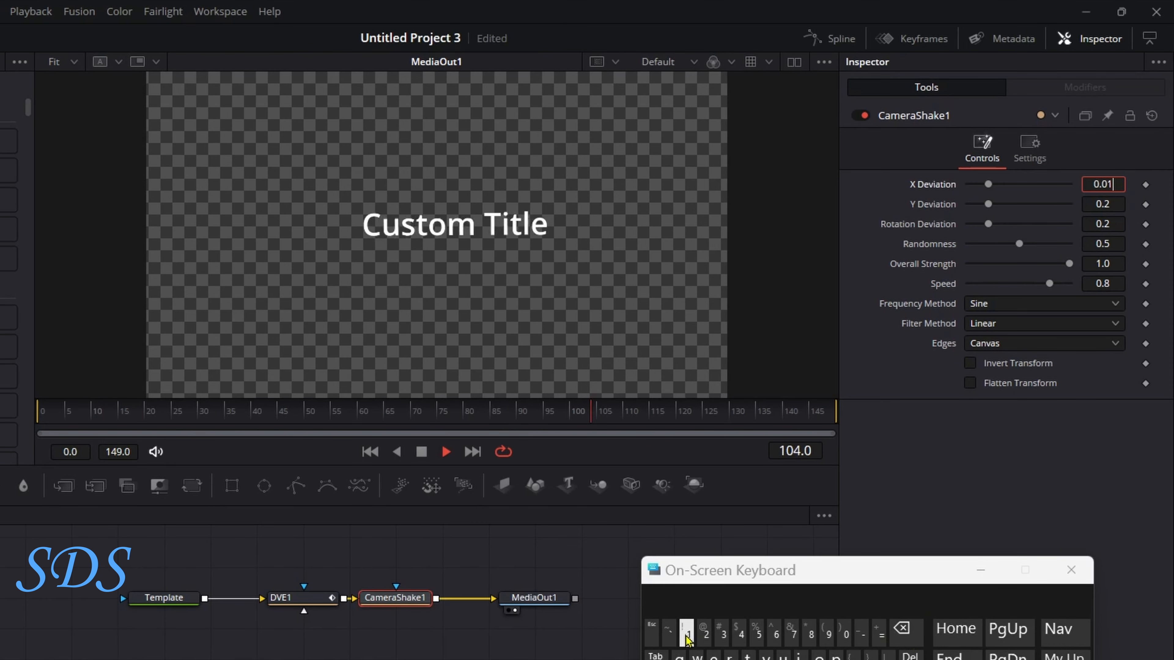
{"action": "key", "text": "Tab"}
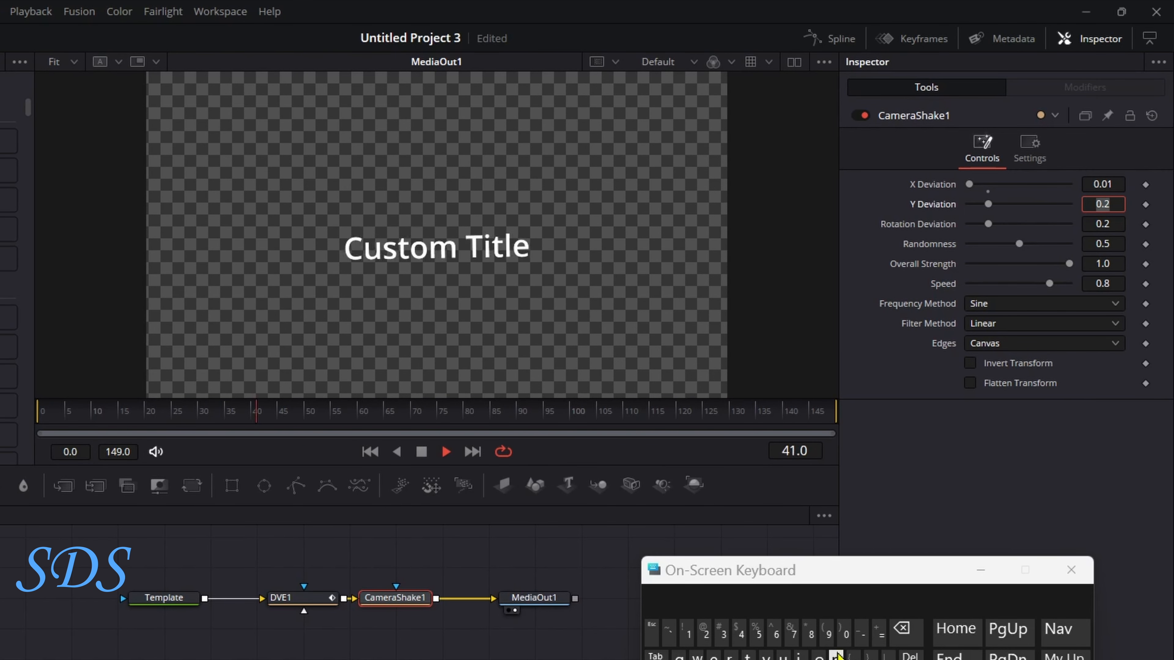
{"action": "left_click", "coordinate": [846, 634]}
{"action": "type", "text": "."}
{"action": "left_click", "coordinate": [845, 634]}
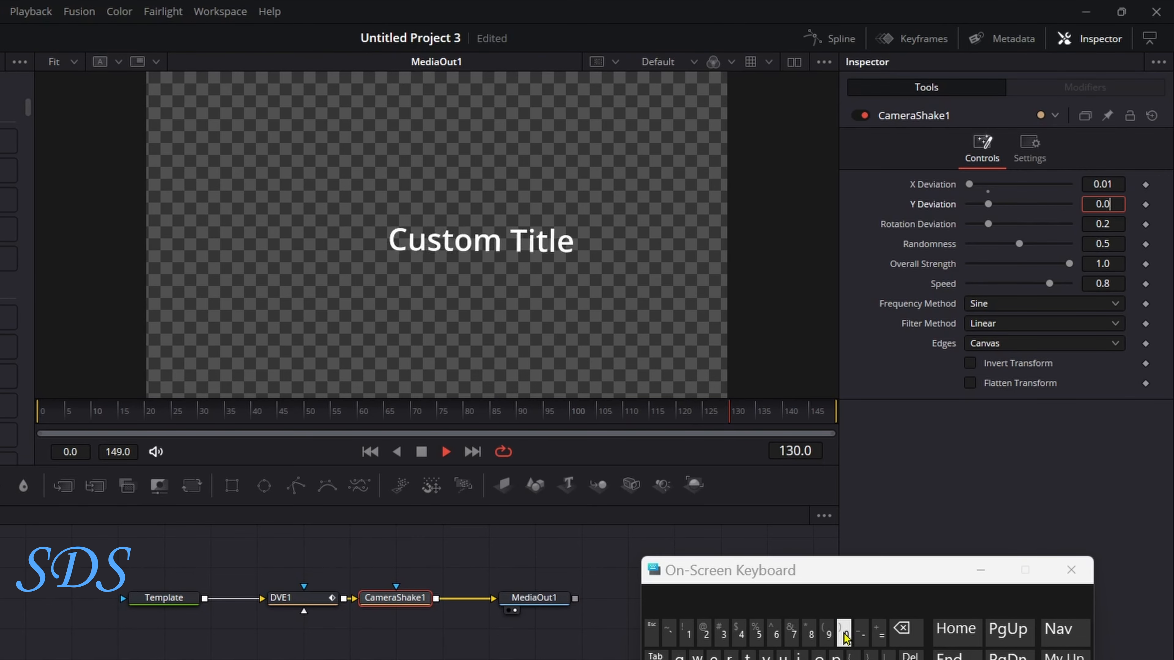
{"action": "left_click", "coordinate": [687, 634]}
{"action": "key", "text": "Tab"}
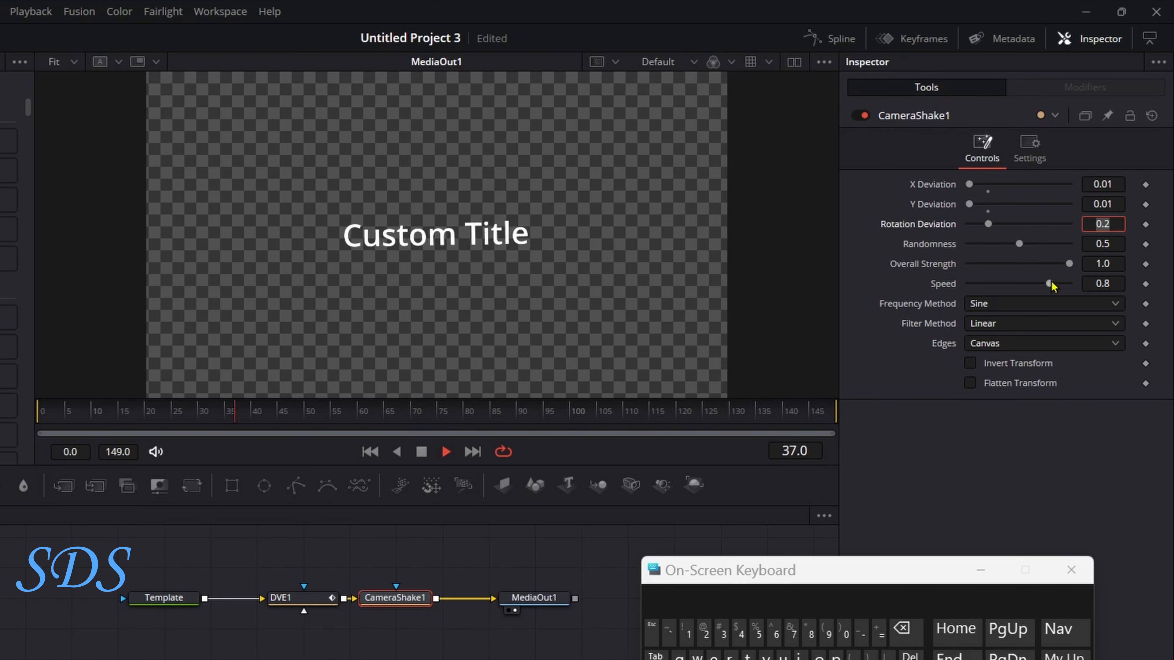
Set the camera shake's Speed to 0.1 and its Overall Strength to 0.0
{"action": "left_click_drag", "start_coordinate": [1049, 283], "coordinate": [981, 286]}
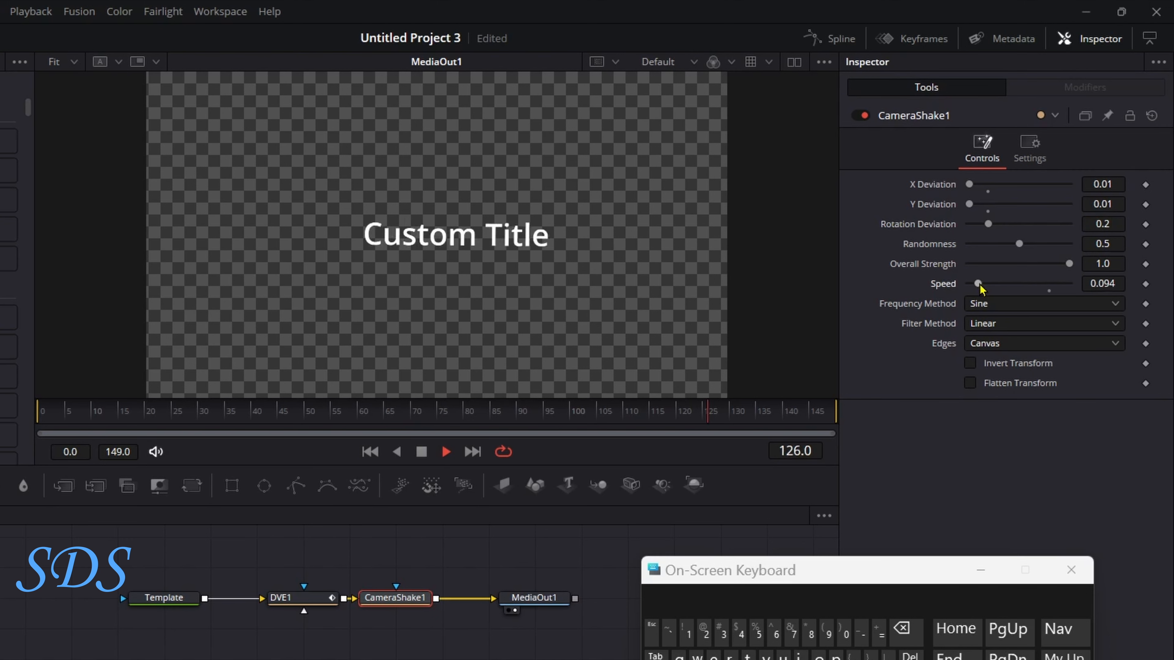
{"action": "left_click", "coordinate": [1118, 284]}
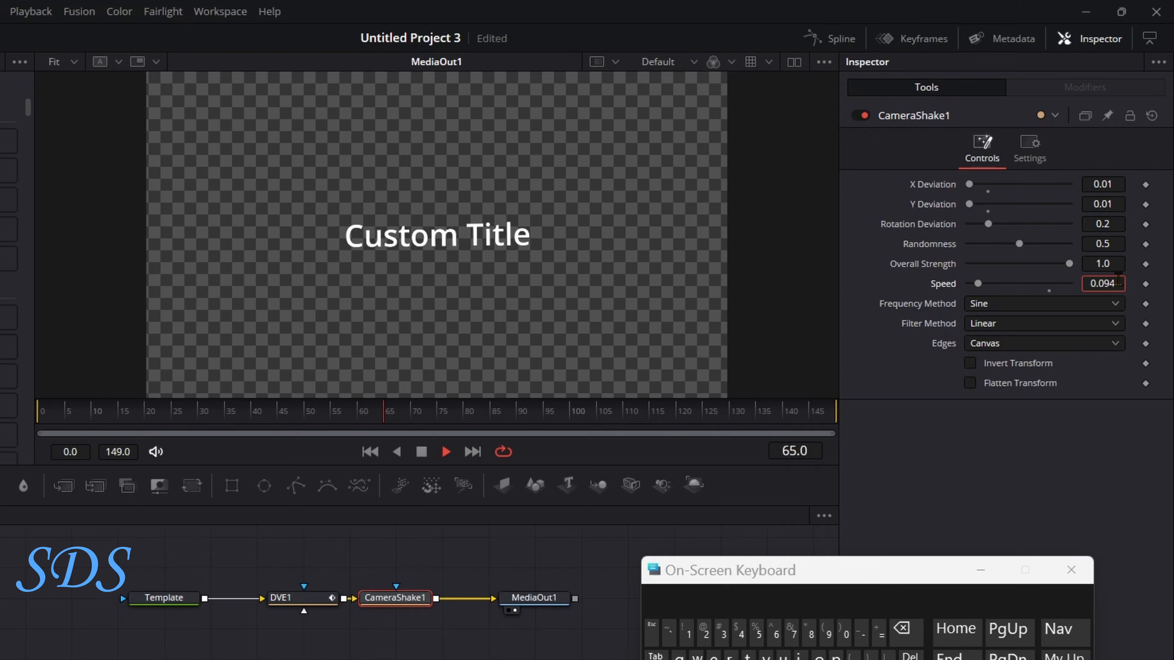
{"action": "left_click", "coordinate": [903, 629]}
{"action": "left_click", "coordinate": [904, 629]}
{"action": "left_click", "coordinate": [904, 629]}
{"action": "left_click", "coordinate": [688, 632]}
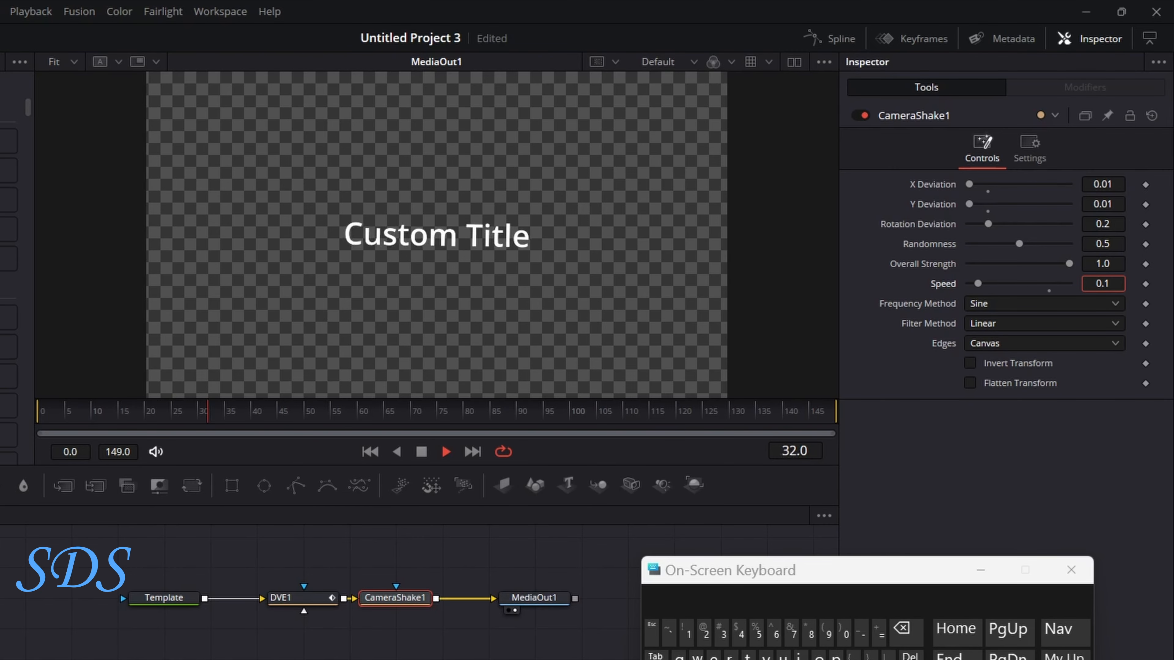
{"action": "key", "text": "Return"}
{"action": "left_click", "coordinate": [893, 419]}
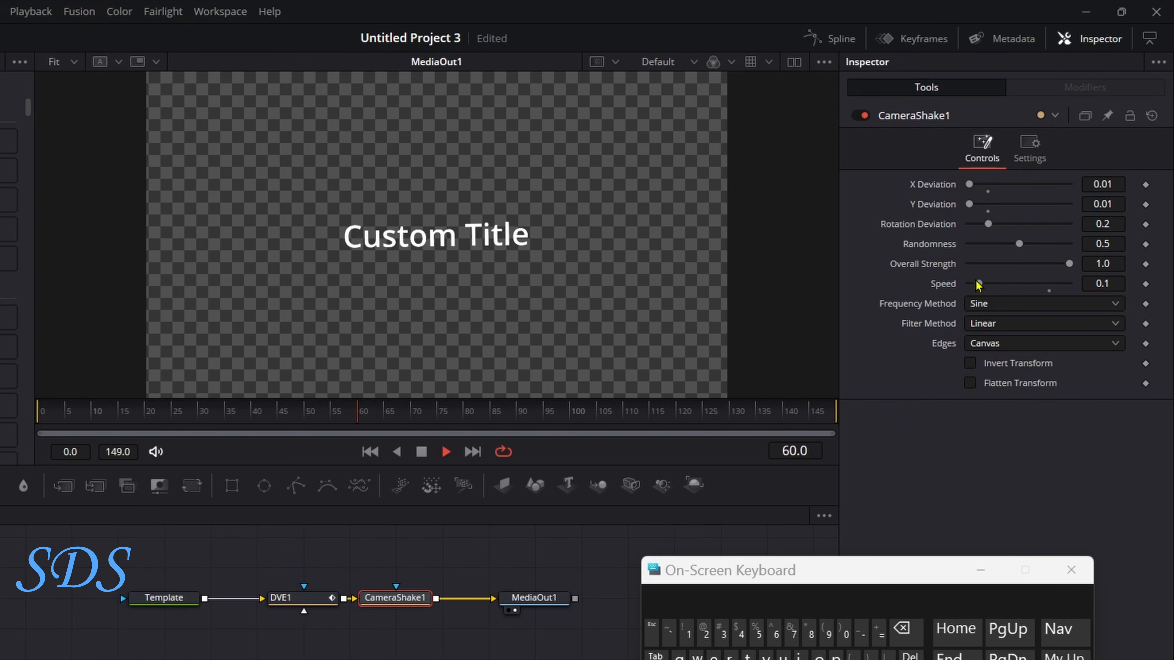
{"action": "left_click_drag", "start_coordinate": [1070, 264], "coordinate": [975, 264]}
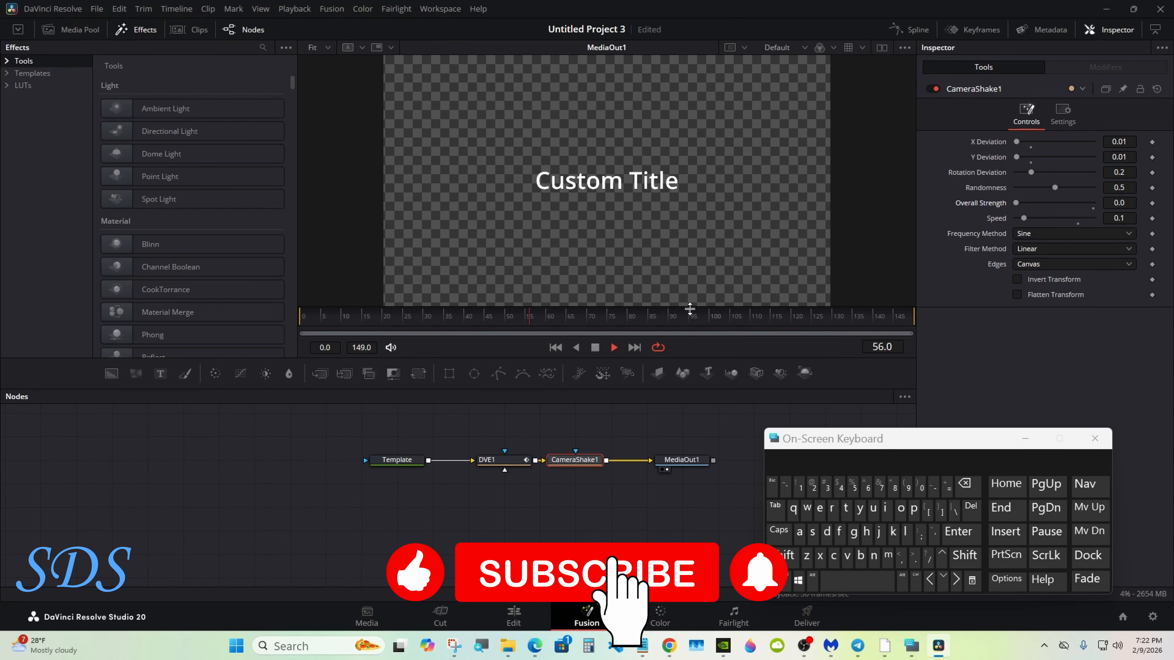
{"action": "left_click", "coordinate": [594, 348]}
Try the Invert option on DVE1's Anim Curves and play back the title's movement
{"action": "left_click_drag", "start_coordinate": [605, 415], "coordinate": [488, 482]}
{"action": "left_click", "coordinate": [490, 462]}
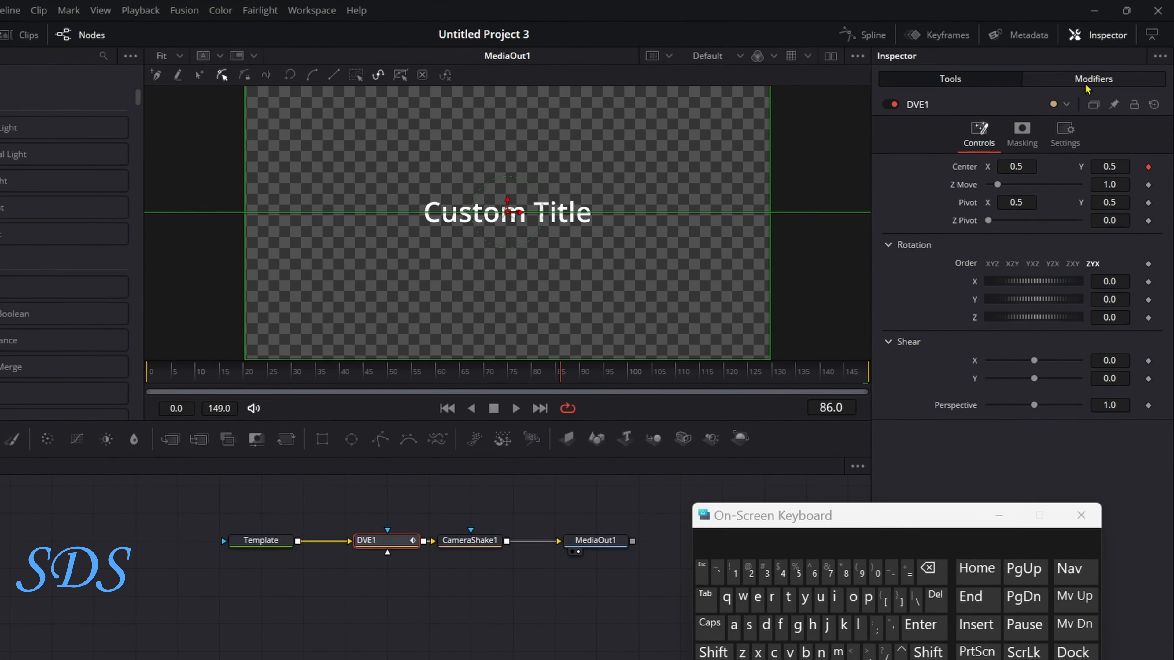
{"action": "left_click", "coordinate": [1101, 70]}
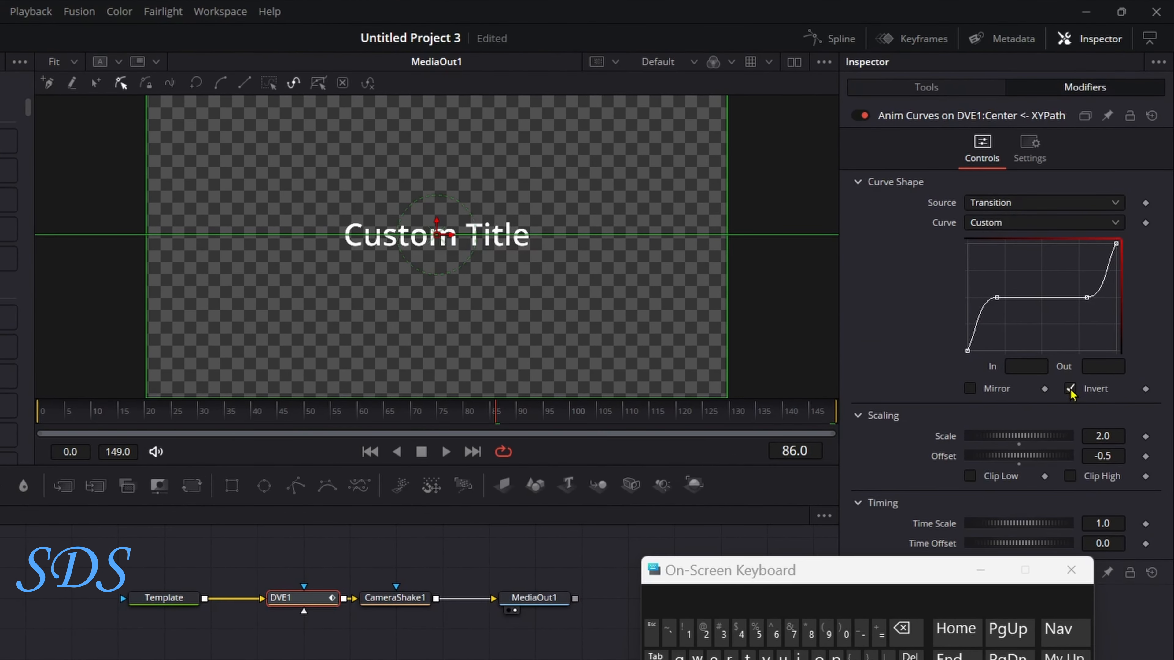
{"action": "left_click", "coordinate": [446, 451]}
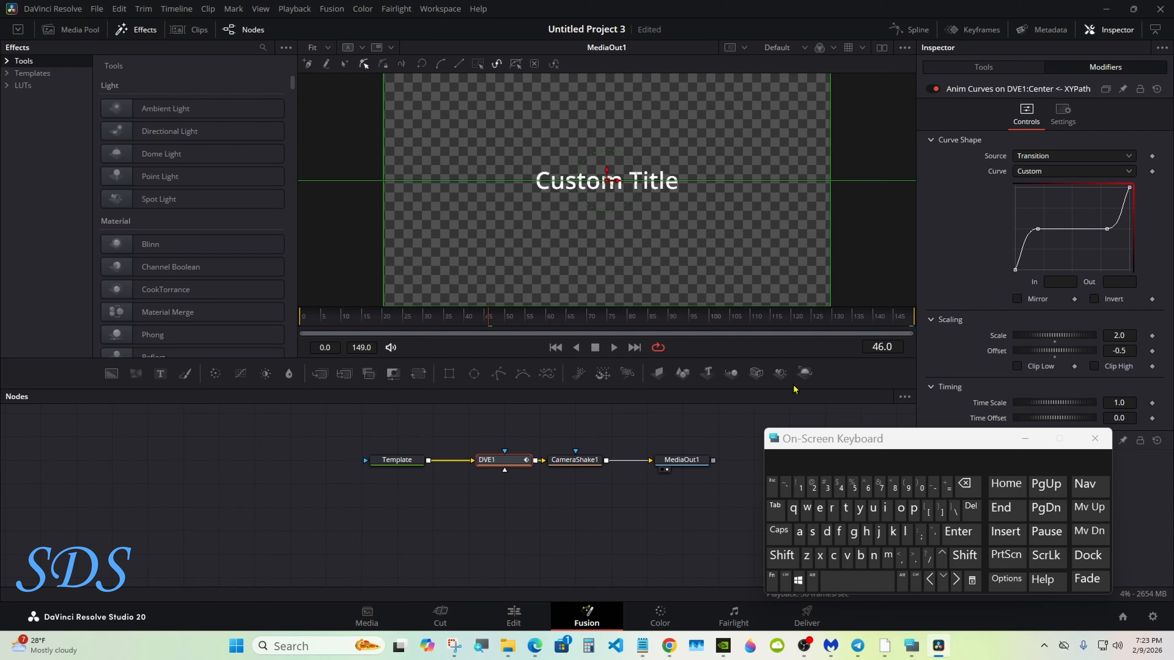
Create a new macro from the DVE1 and CameraShake1 nodes
{"action": "left_click_drag", "start_coordinate": [586, 407], "coordinate": [495, 478]}
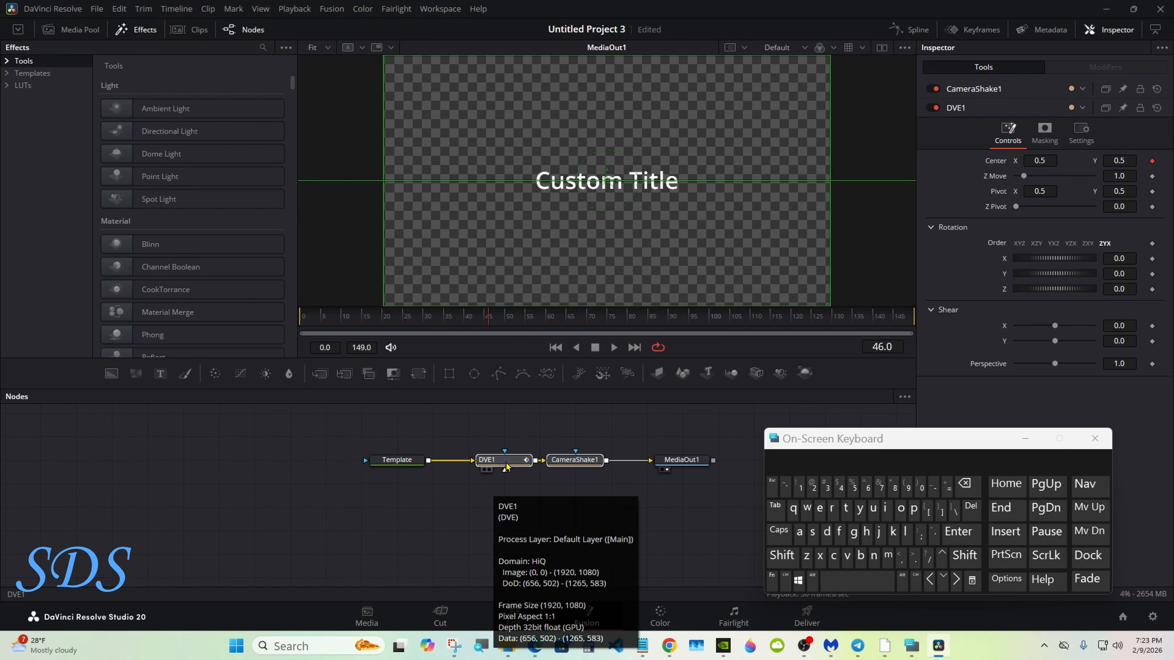
{"action": "right_click", "coordinate": [506, 466]}
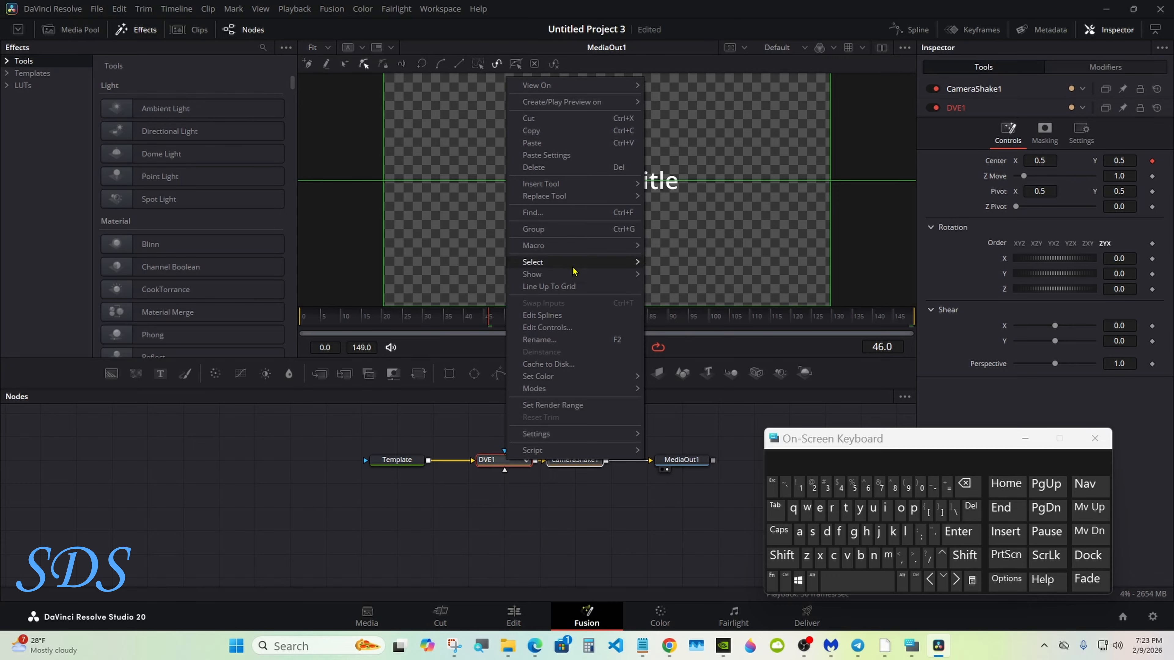
{"action": "mouse_move", "coordinate": [577, 249]}
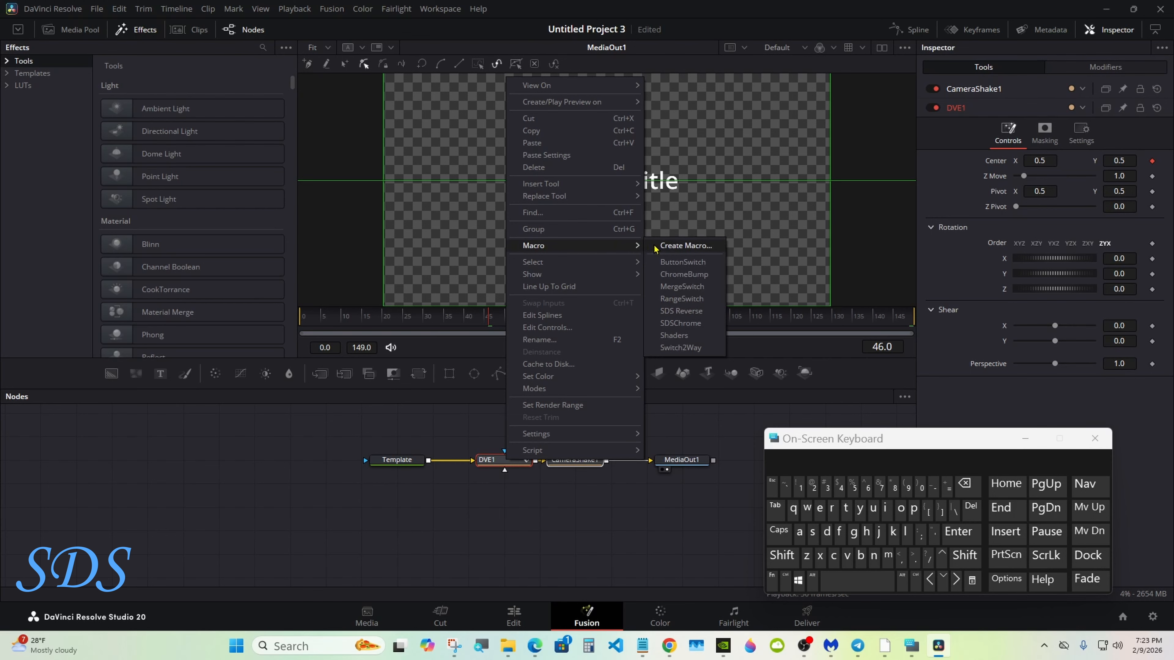
{"action": "left_click", "coordinate": [672, 249]}
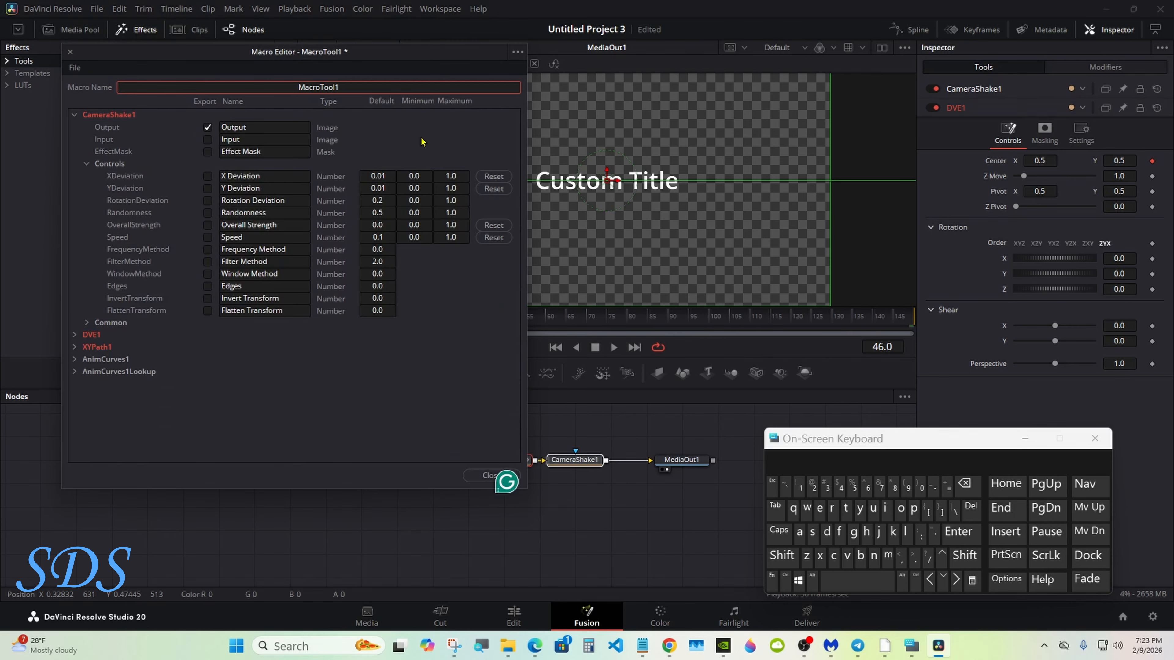
{"action": "left_click_drag", "start_coordinate": [220, 61], "coordinate": [550, 110]}
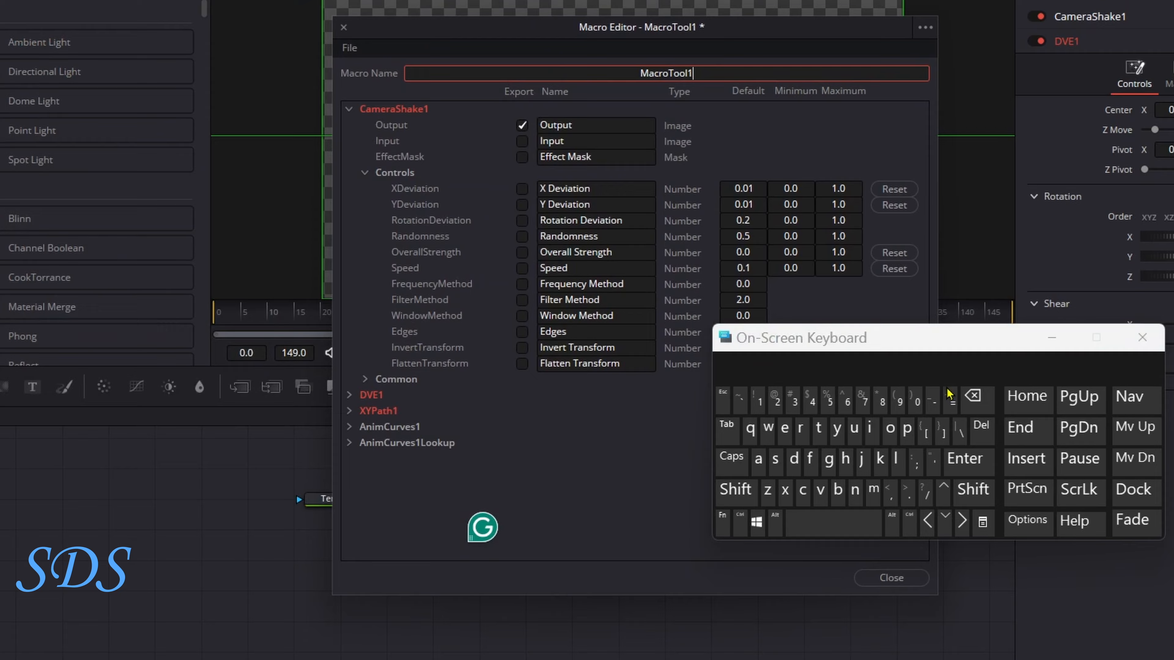
Rename the macro as Pop In & Out Tutorial
{"action": "left_click", "coordinate": [974, 397]}
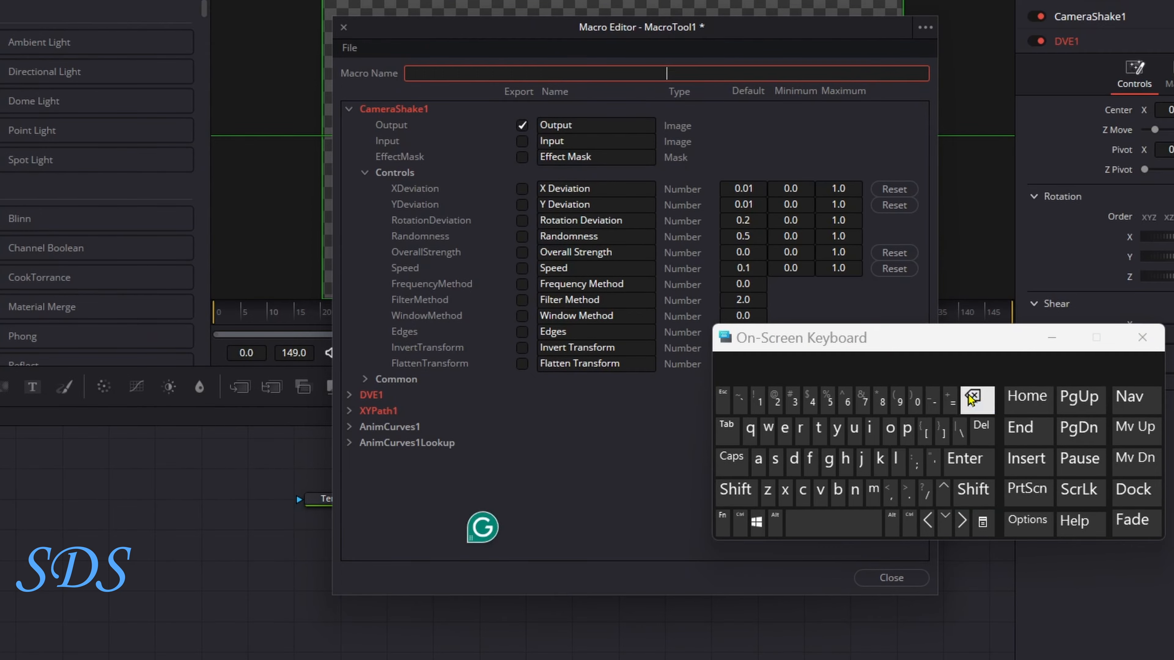
{"action": "left_click", "coordinate": [973, 491]}
{"action": "left_click", "coordinate": [905, 434]}
{"action": "left_click", "coordinate": [891, 431]}
{"action": "left_click", "coordinate": [906, 433]}
{"action": "left_click", "coordinate": [846, 520]}
{"action": "left_click", "coordinate": [737, 493]}
{"action": "left_click", "coordinate": [870, 432]}
{"action": "left_click", "coordinate": [856, 491]}
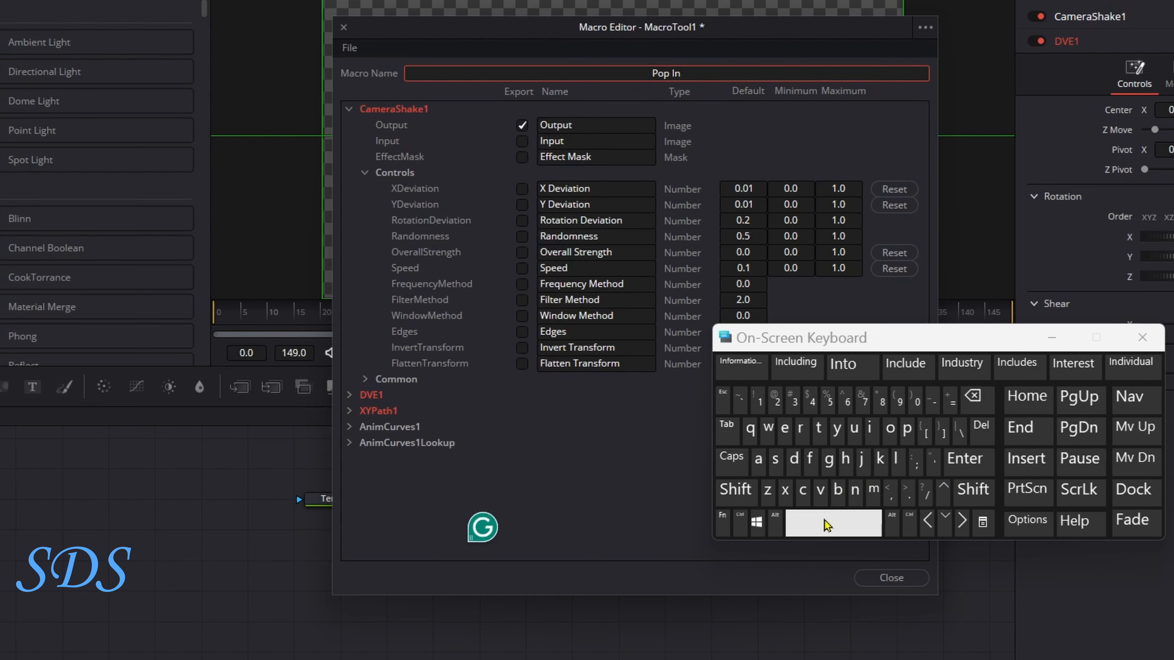
{"action": "left_click", "coordinate": [826, 523]}
{"action": "left_click", "coordinate": [755, 494]}
{"action": "left_click", "coordinate": [818, 433]}
{"action": "left_click", "coordinate": [855, 433]}
{"action": "left_click", "coordinate": [819, 434]}
{"action": "left_click", "coordinate": [750, 370]}
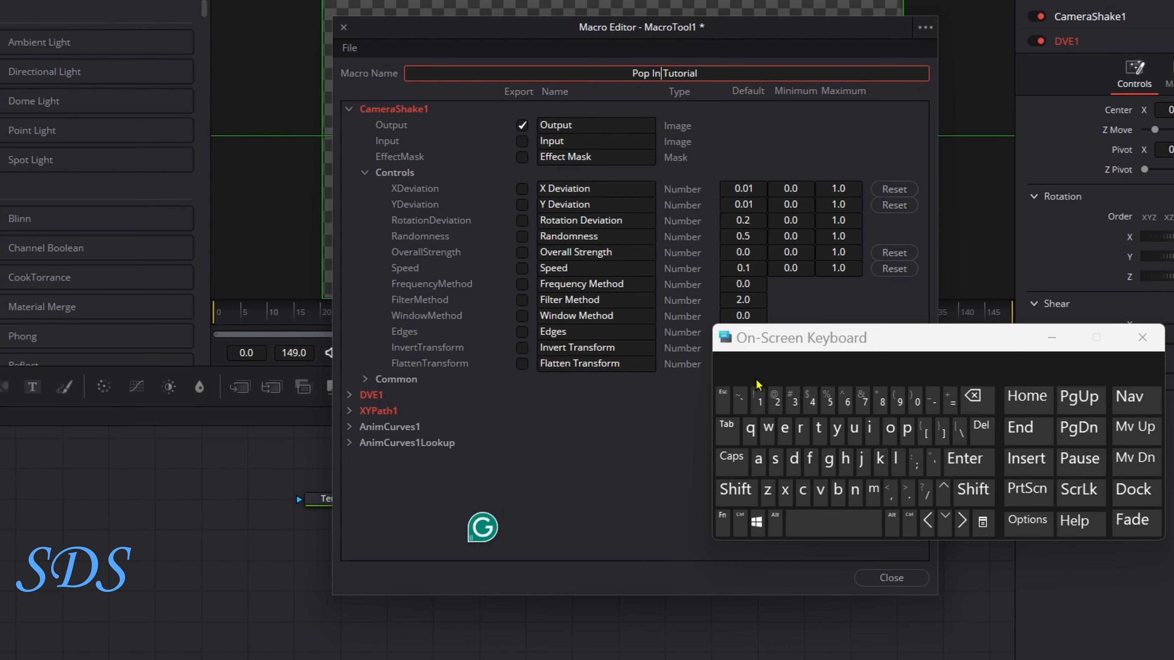
{"action": "left_click", "coordinate": [808, 517]}
{"action": "left_click", "coordinate": [741, 496]}
{"action": "left_click", "coordinate": [862, 402]}
{"action": "left_click", "coordinate": [830, 519]}
{"action": "left_click", "coordinate": [743, 494]}
{"action": "left_click", "coordinate": [890, 432]}
{"action": "left_click", "coordinate": [855, 432]}
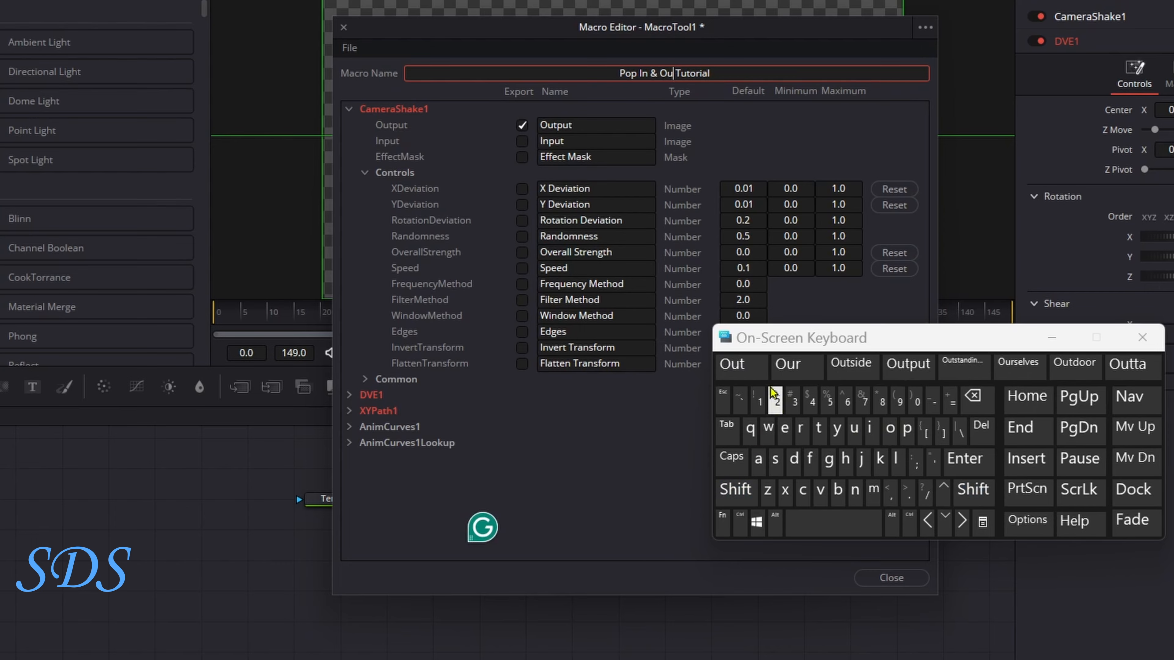
{"action": "left_click", "coordinate": [740, 365]}
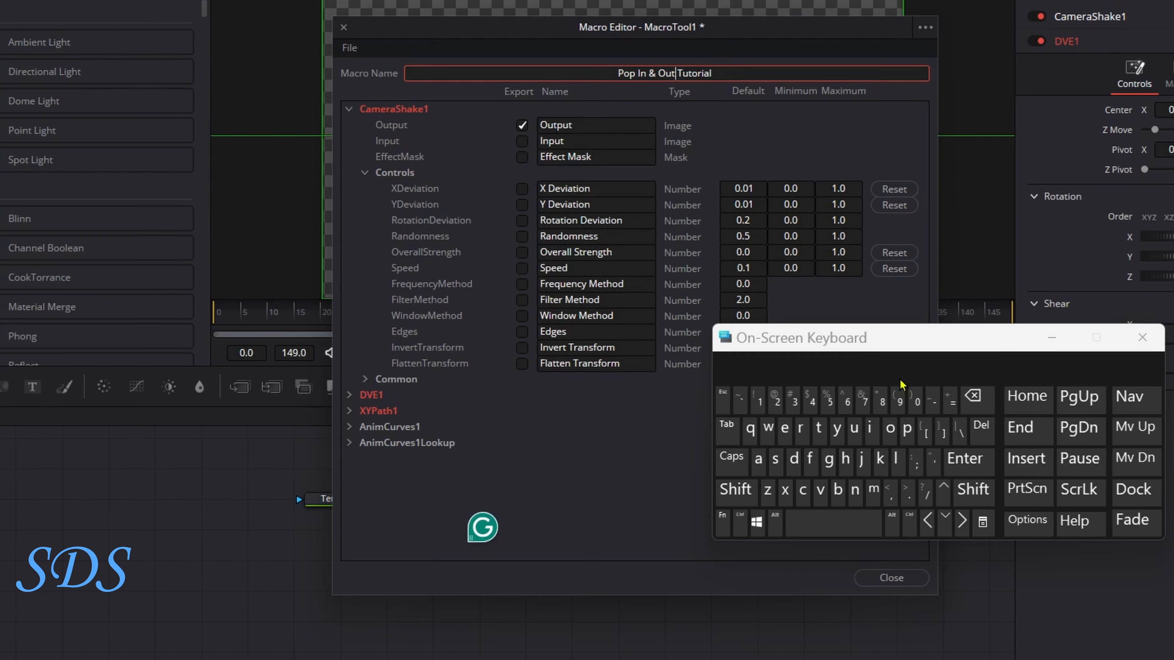
Export CameraShake1's X and Y Deviation, Rotation Deviation, Randomness, Overall Strength and Speed, plus AnimCurves1's Invert, as macro controls
{"action": "left_click_drag", "start_coordinate": [810, 349], "coordinate": [832, 349]}
{"action": "left_click", "coordinate": [523, 189]}
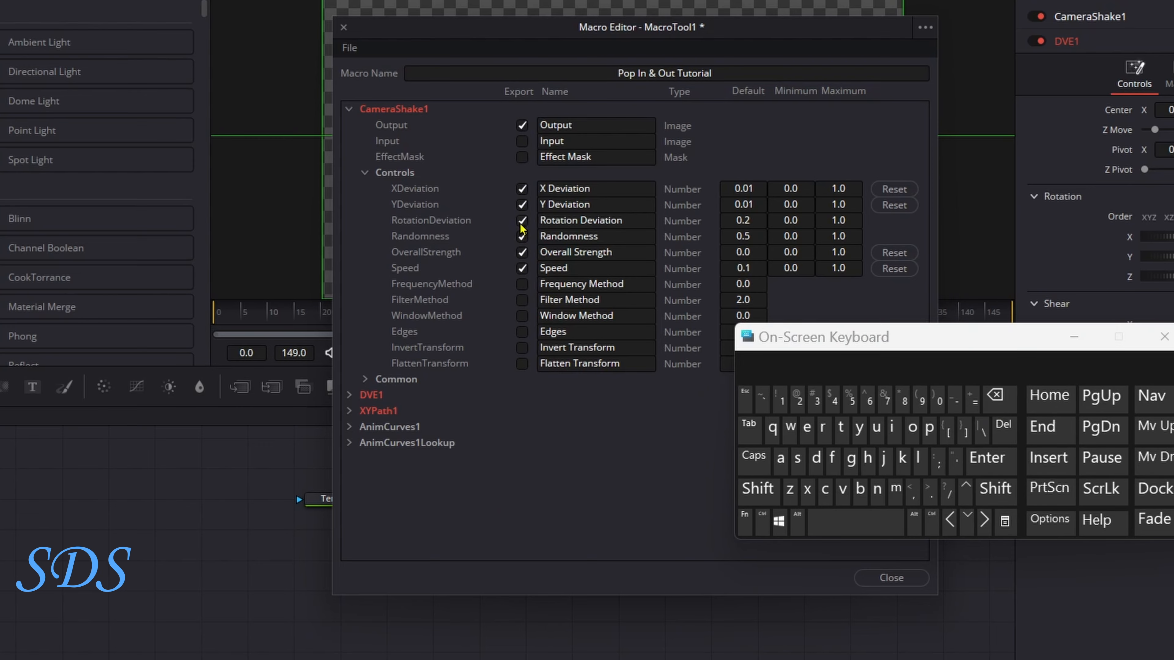
{"action": "left_click", "coordinate": [349, 110]}
{"action": "left_click", "coordinate": [349, 157]}
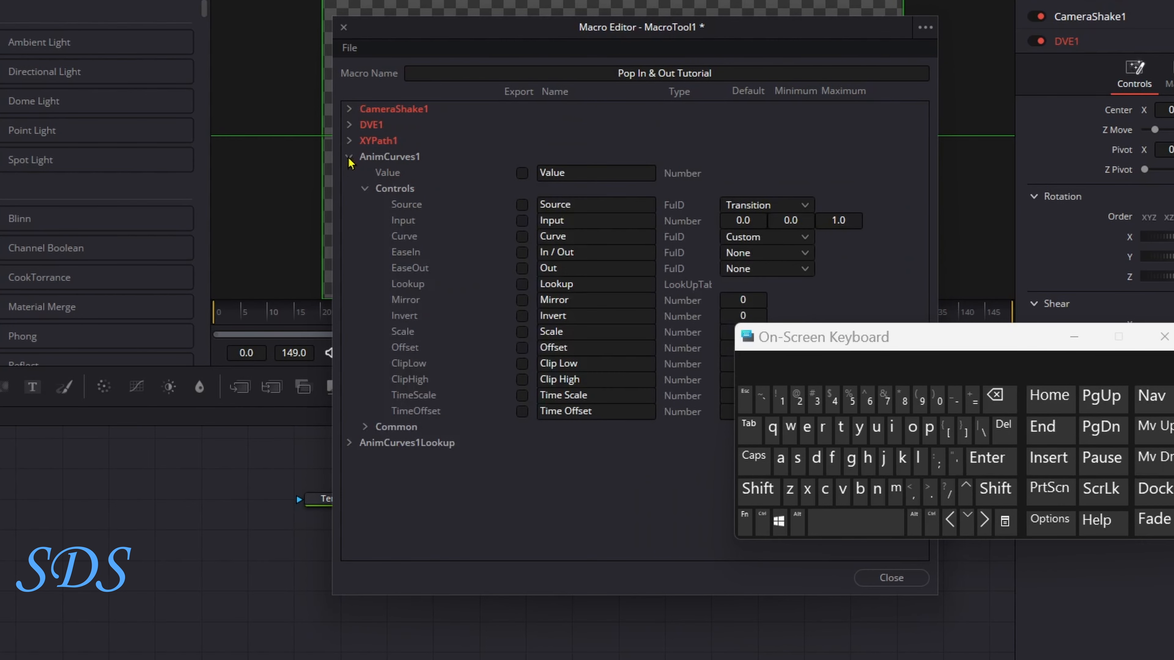
{"action": "left_click", "coordinate": [522, 317]}
{"action": "left_click", "coordinate": [350, 157]}
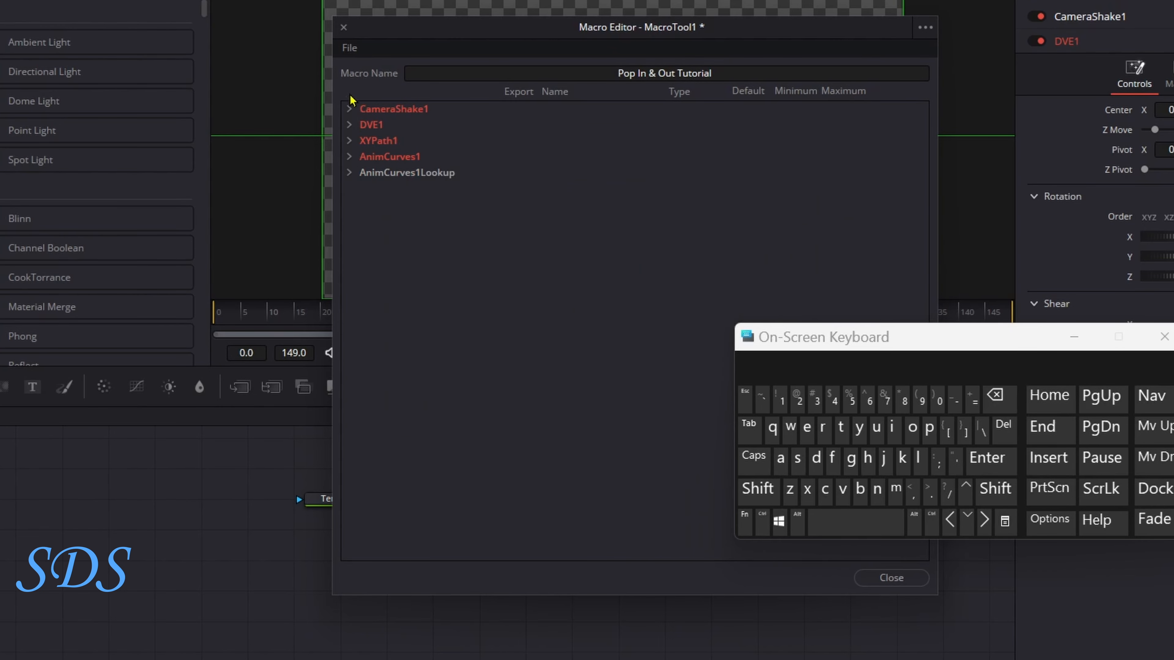
Save the macro as Pop In & Out Tutorial.setting in the Pop In Animation Tutorial folder under Templates, Edit, Effects, and close the Macro Editor
{"action": "left_click", "coordinate": [350, 48]}
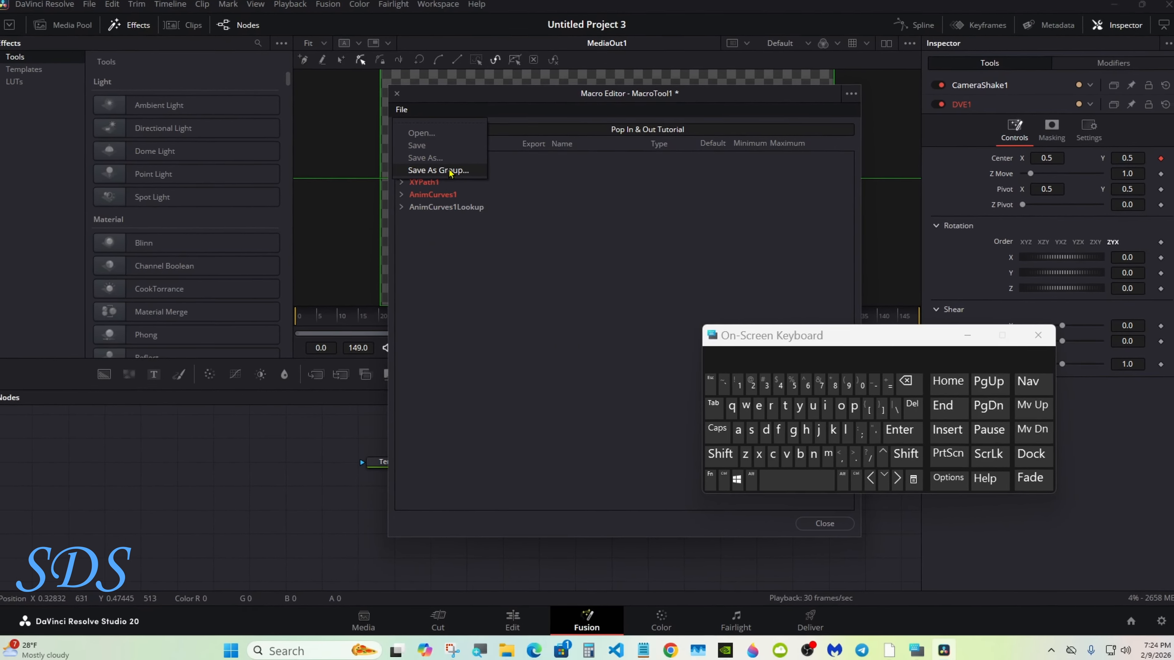
{"action": "left_click", "coordinate": [411, 123]}
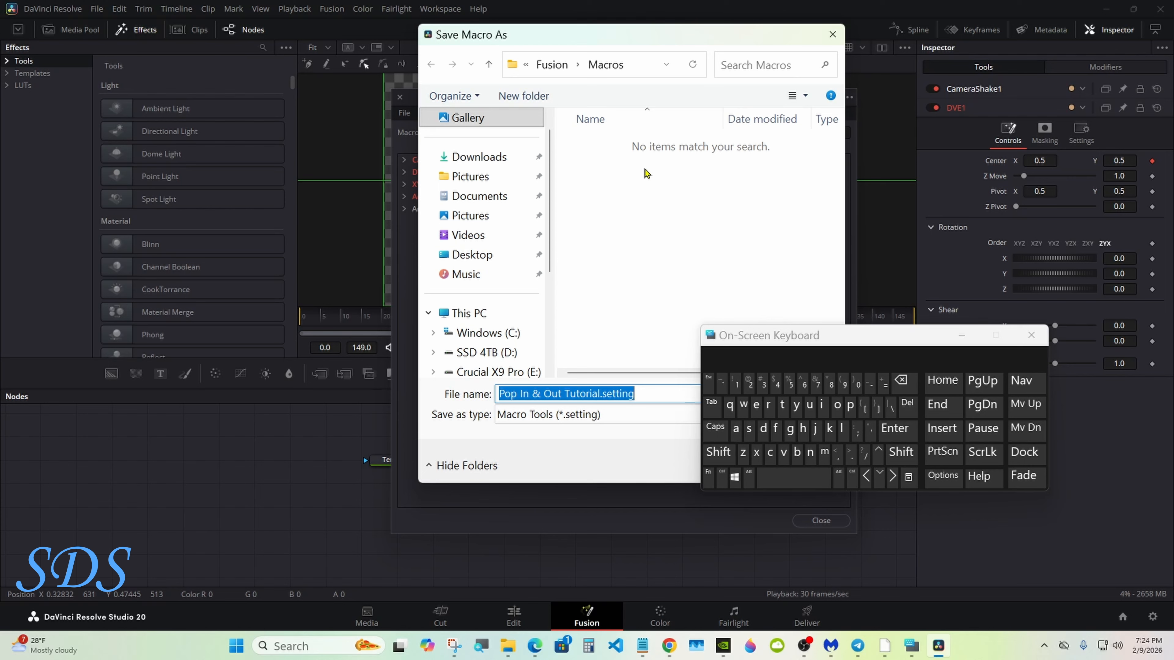
{"action": "left_click", "coordinate": [562, 76]}
{"action": "left_click_drag", "start_coordinate": [760, 346], "coordinate": [761, 438]}
{"action": "scroll", "coordinate": [840, 353], "scroll_direction": "down", "scroll_amount": 3}
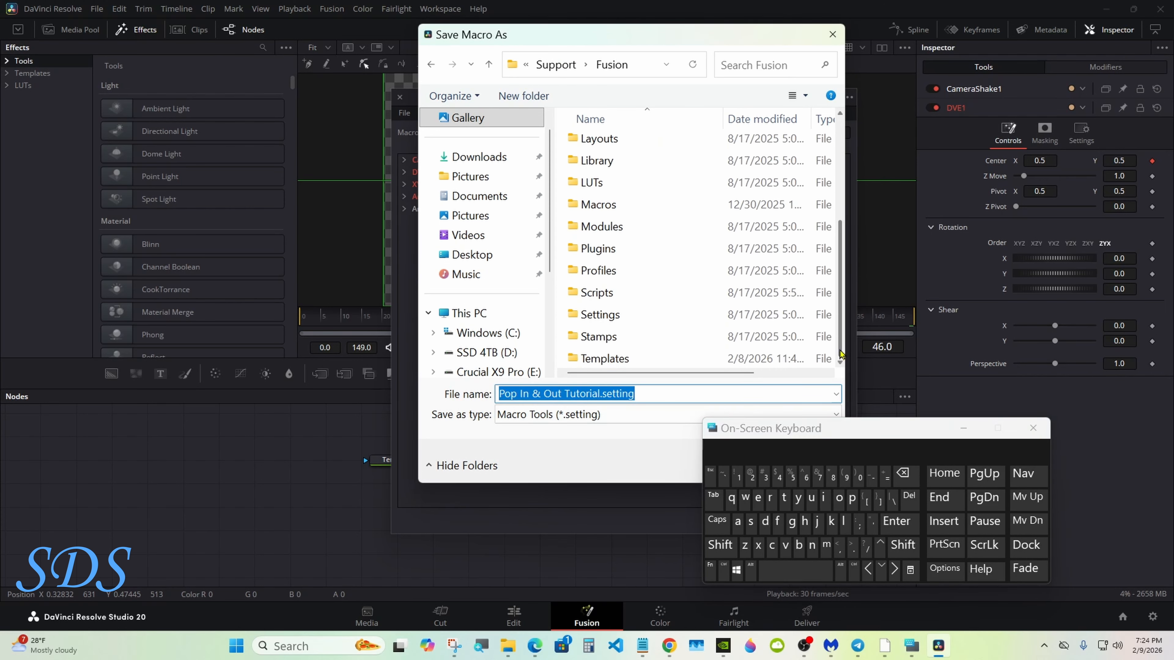
{"action": "double_click", "coordinate": [674, 363]}
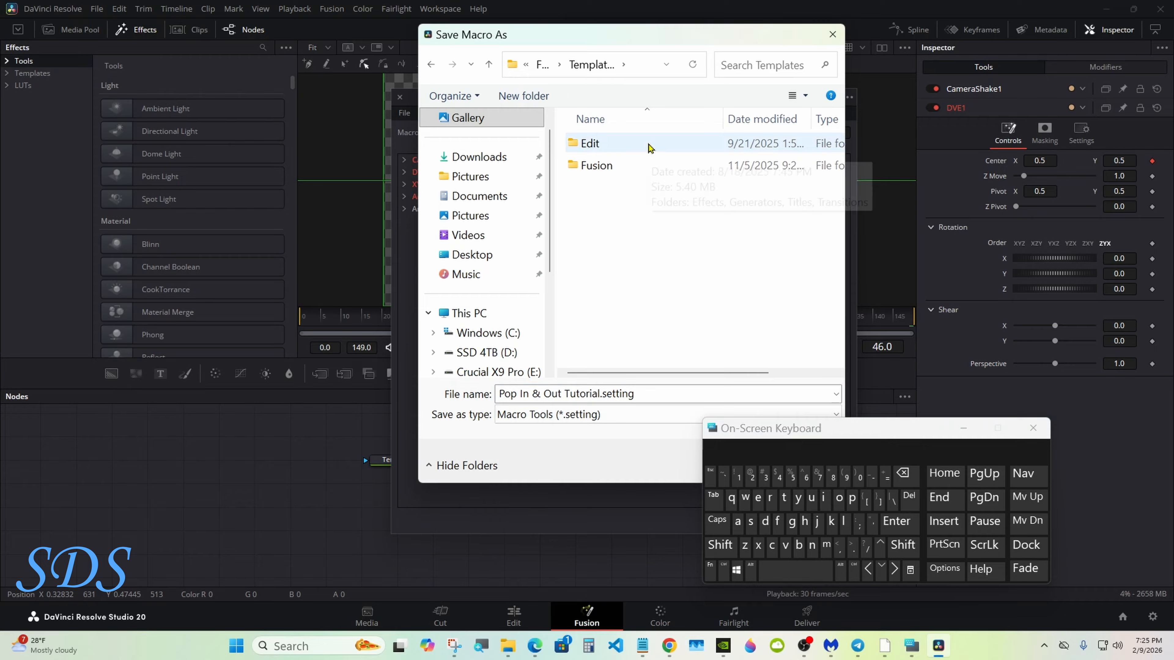
{"action": "double_click", "coordinate": [651, 147]}
{"action": "double_click", "coordinate": [664, 149]}
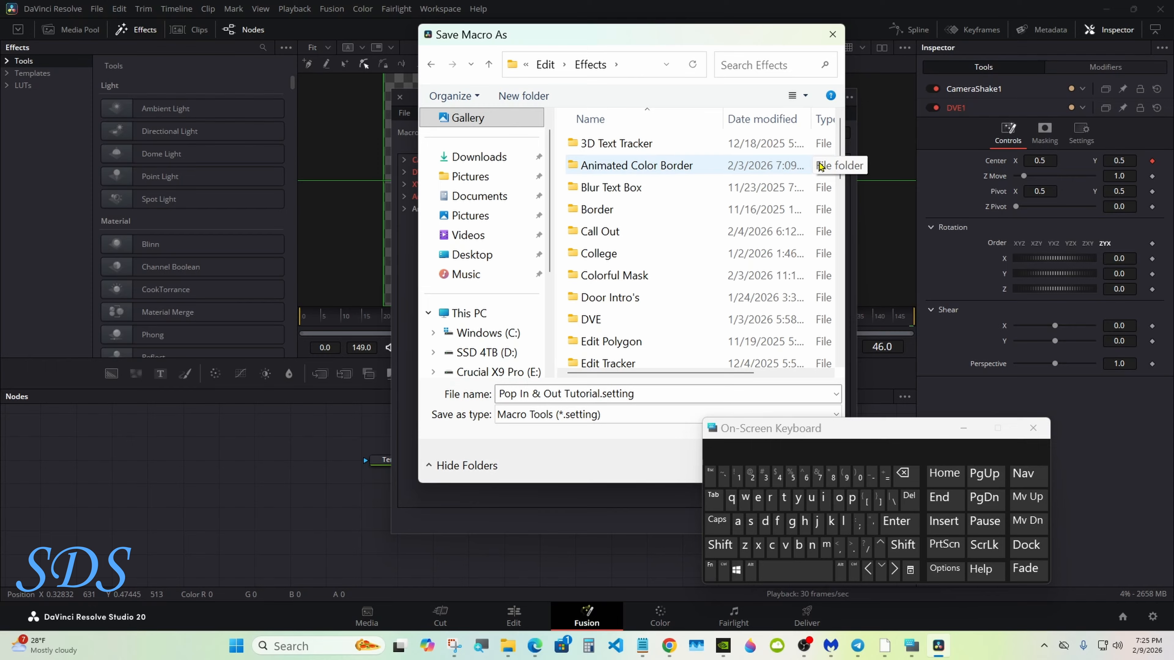
{"action": "left_click_drag", "start_coordinate": [839, 177], "coordinate": [836, 273]}
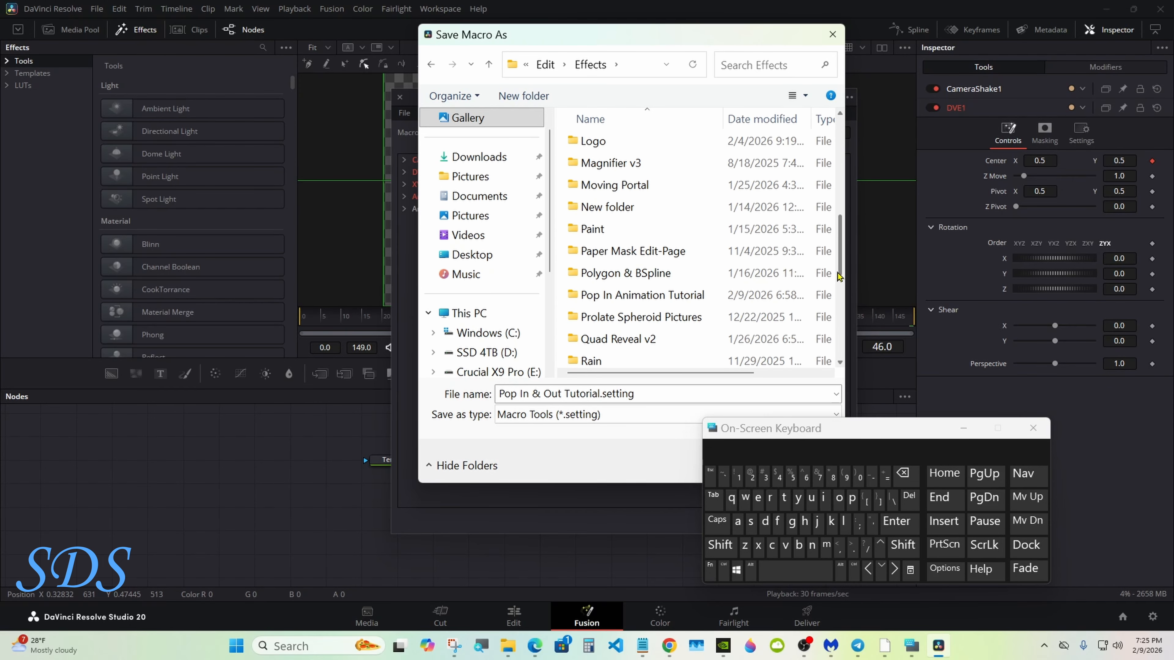
{"action": "double_click", "coordinate": [664, 295]}
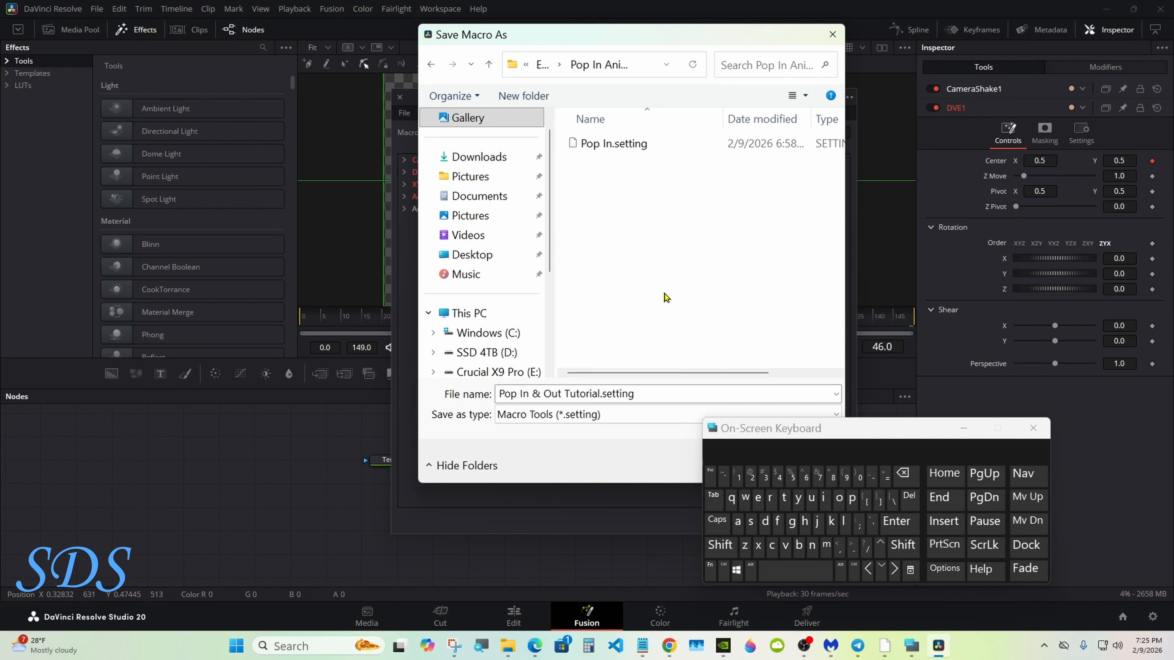
{"action": "left_click", "coordinate": [897, 521]}
{"action": "left_click", "coordinate": [964, 428]}
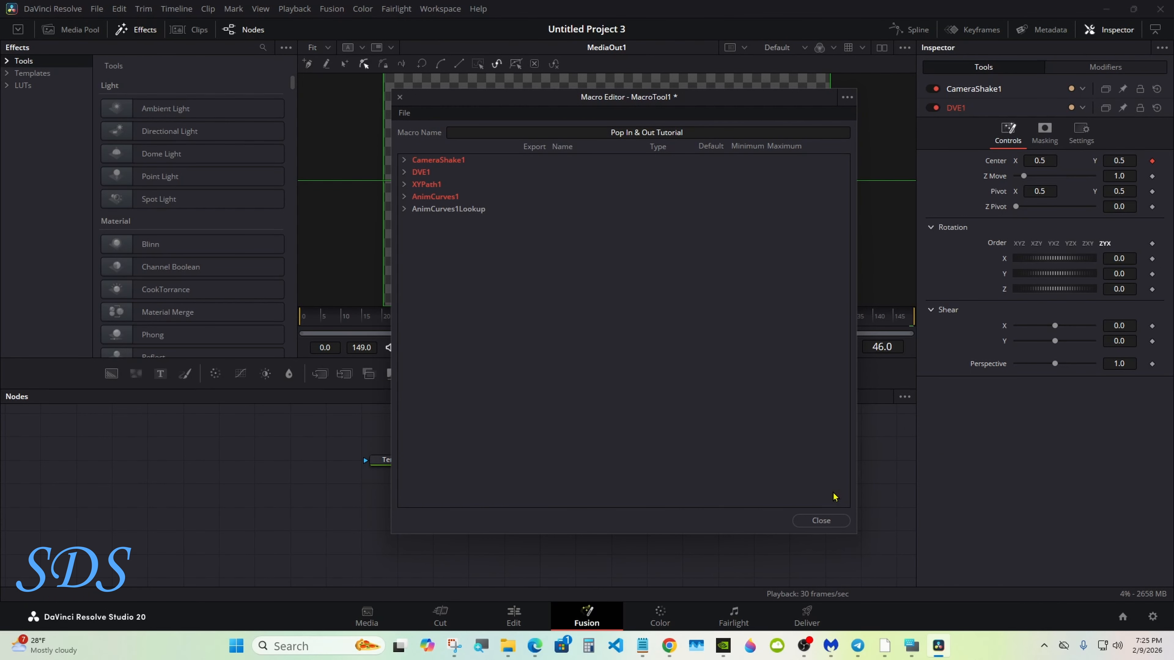
{"action": "left_click", "coordinate": [821, 520]}
Switch to the Edit page and add a second Text+ title to Video 1 after the first one
{"action": "left_click", "coordinate": [514, 617]}
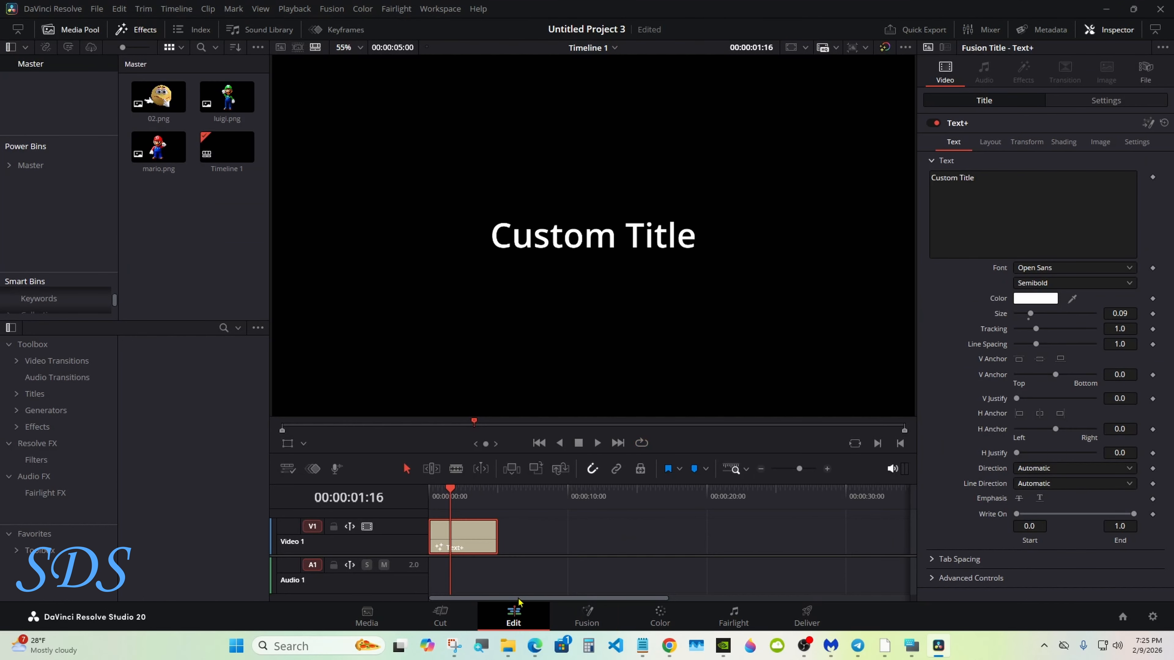
{"action": "left_click", "coordinate": [35, 393]}
{"action": "left_click_drag", "start_coordinate": [190, 505], "coordinate": [554, 497]}
{"action": "left_click", "coordinate": [532, 496]}
{"action": "left_click", "coordinate": [552, 531]}
Apply the Pop In & Out Tutorial effect from the Pop In Animation Tutorial category to the second Text+ clip
{"action": "left_click", "coordinate": [37, 426]}
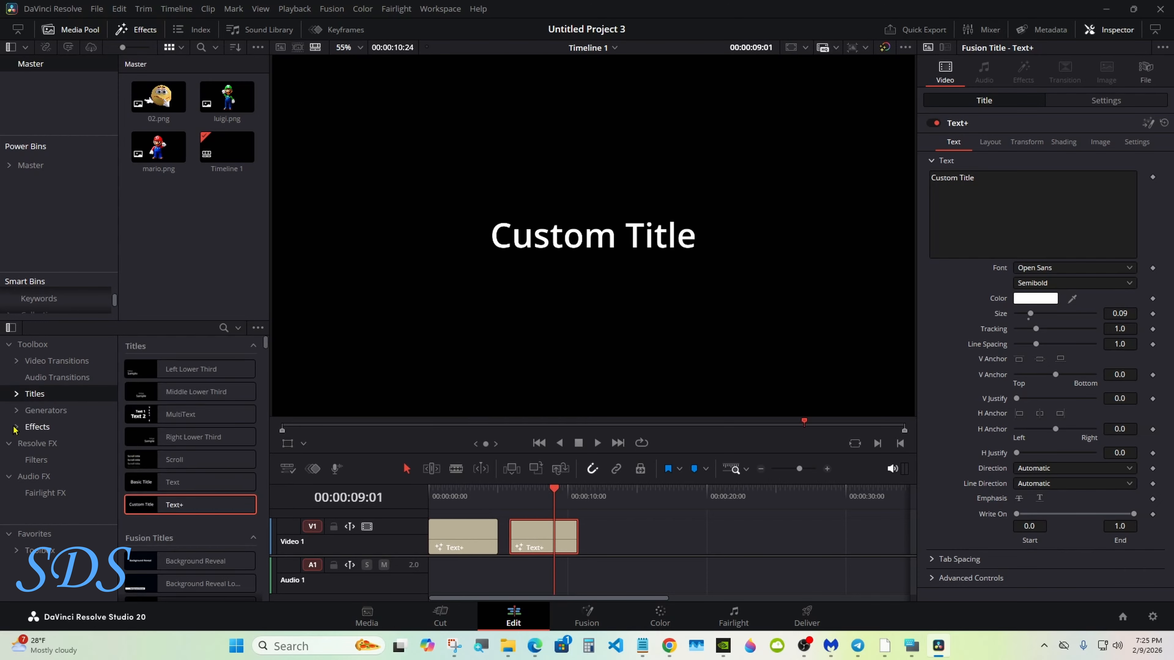
{"action": "scroll", "coordinate": [113, 365], "scroll_direction": "down", "scroll_amount": 3}
{"action": "left_click_drag", "start_coordinate": [114, 365], "coordinate": [114, 406]}
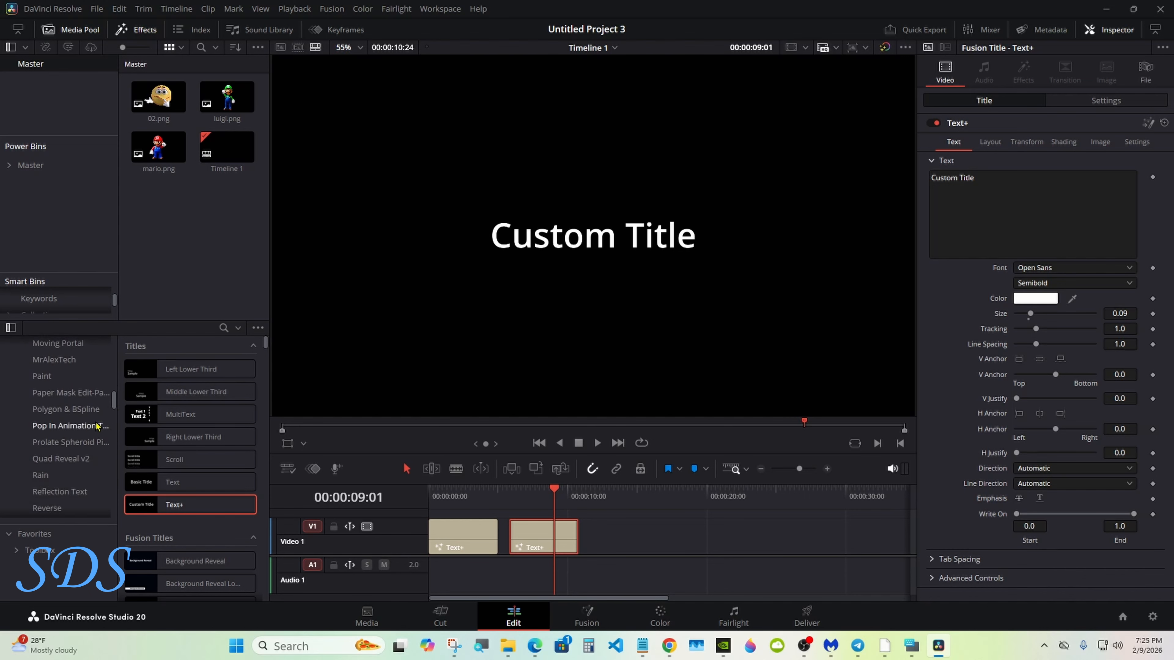
{"action": "left_click", "coordinate": [69, 426]}
{"action": "left_click_drag", "start_coordinate": [199, 392], "coordinate": [538, 537]}
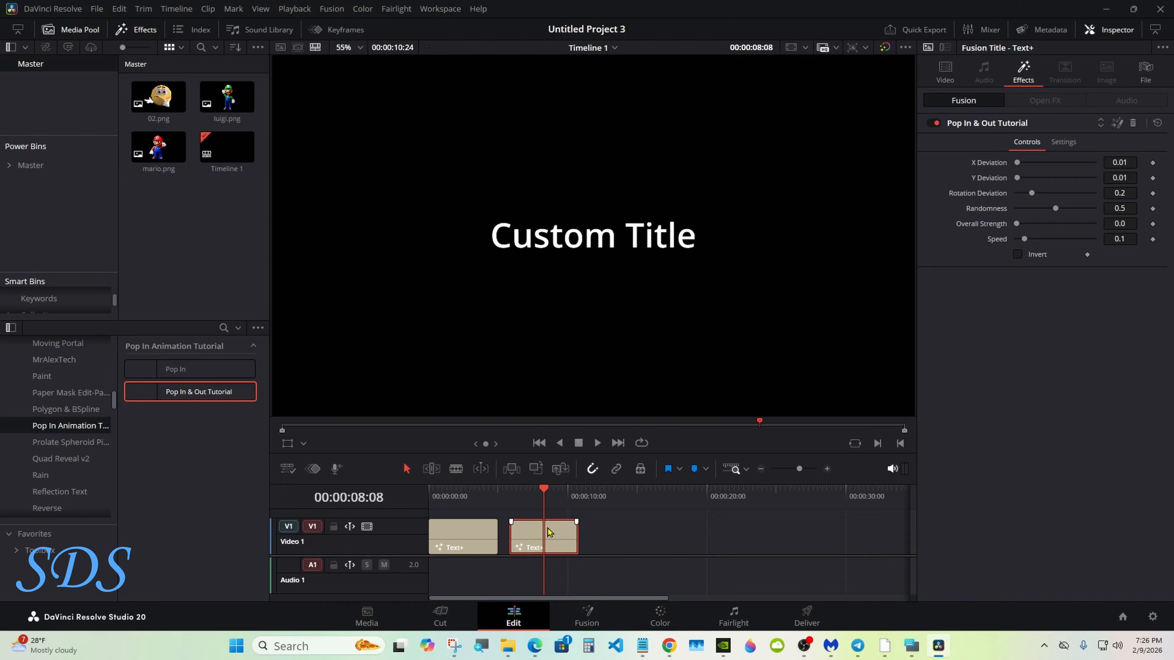
Play back the second title from its start to check the pop-in animation
{"action": "left_click_drag", "start_coordinate": [527, 496], "coordinate": [510, 493]}
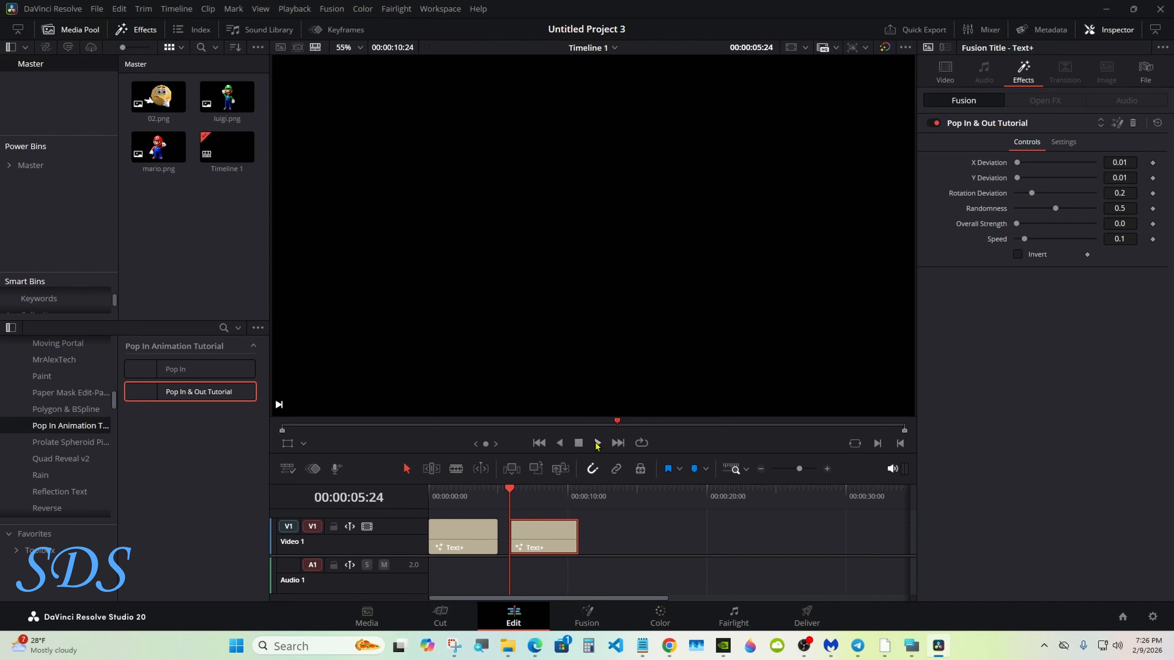
{"action": "left_click", "coordinate": [597, 443]}
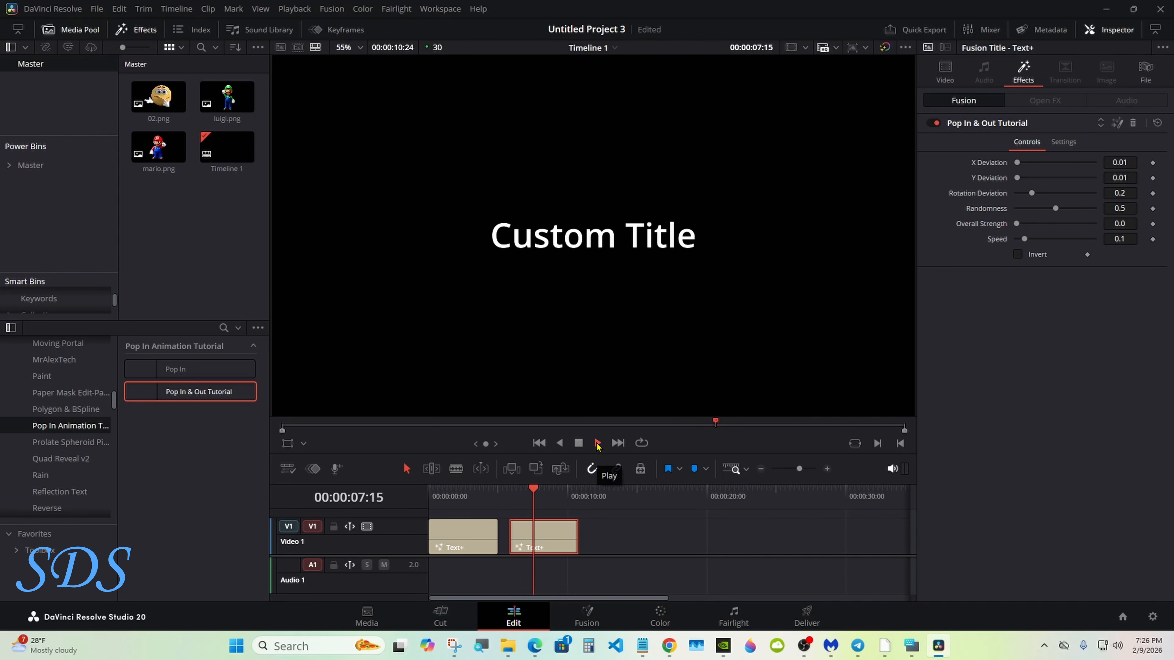
{"action": "left_click", "coordinate": [579, 444]}
Move the second title up to Video 2 and place a Solid Color generator beneath it on Video 1
{"action": "left_click_drag", "start_coordinate": [571, 484], "coordinate": [566, 463]}
{"action": "left_click_drag", "start_coordinate": [550, 512], "coordinate": [549, 497]}
{"action": "left_click_drag", "start_coordinate": [115, 406], "coordinate": [114, 352]}
{"action": "left_click", "coordinate": [46, 410]}
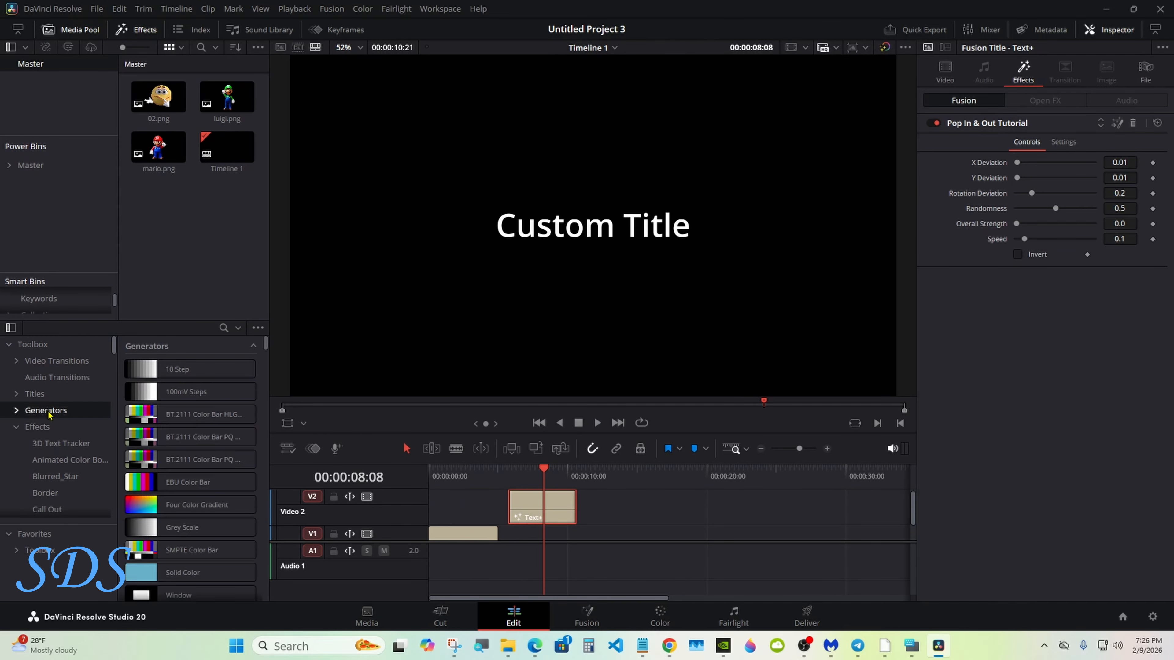
{"action": "left_click_drag", "start_coordinate": [185, 573], "coordinate": [553, 539]}
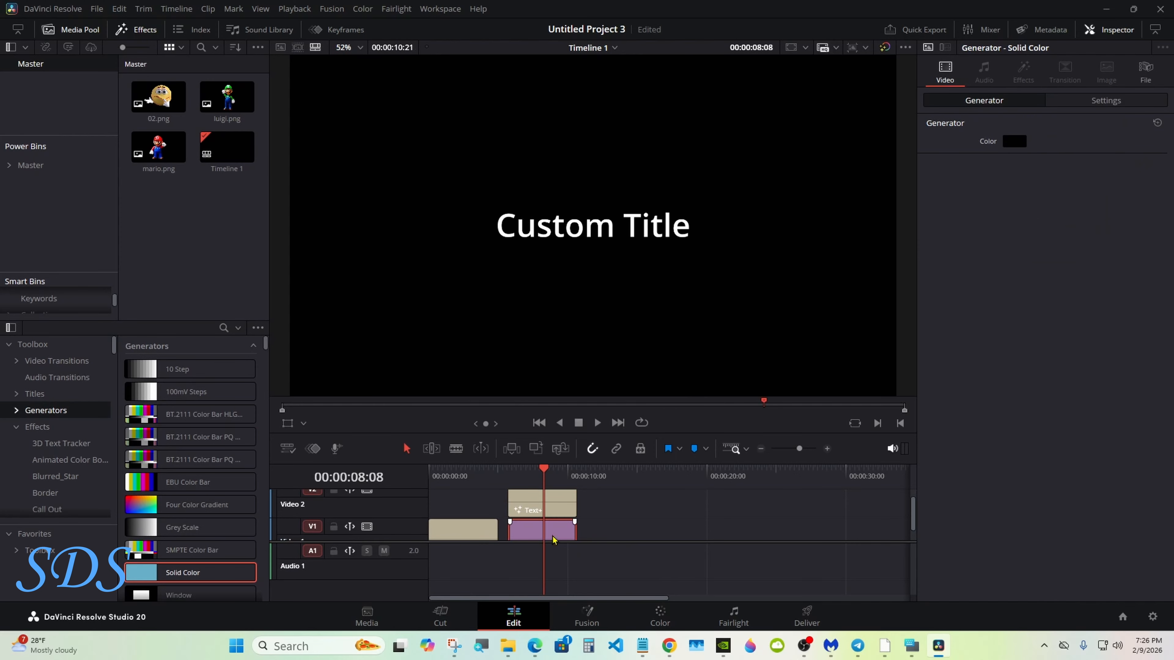
Move the first title to Video 2 and stretch the Solid Color clip beneath both titles to about 21 seconds
{"action": "left_click_drag", "start_coordinate": [470, 534], "coordinate": [467, 509]}
{"action": "left_click_drag", "start_coordinate": [535, 531], "coordinate": [720, 532]}
{"action": "left_click", "coordinate": [564, 506]}
{"action": "left_click", "coordinate": [525, 476]}
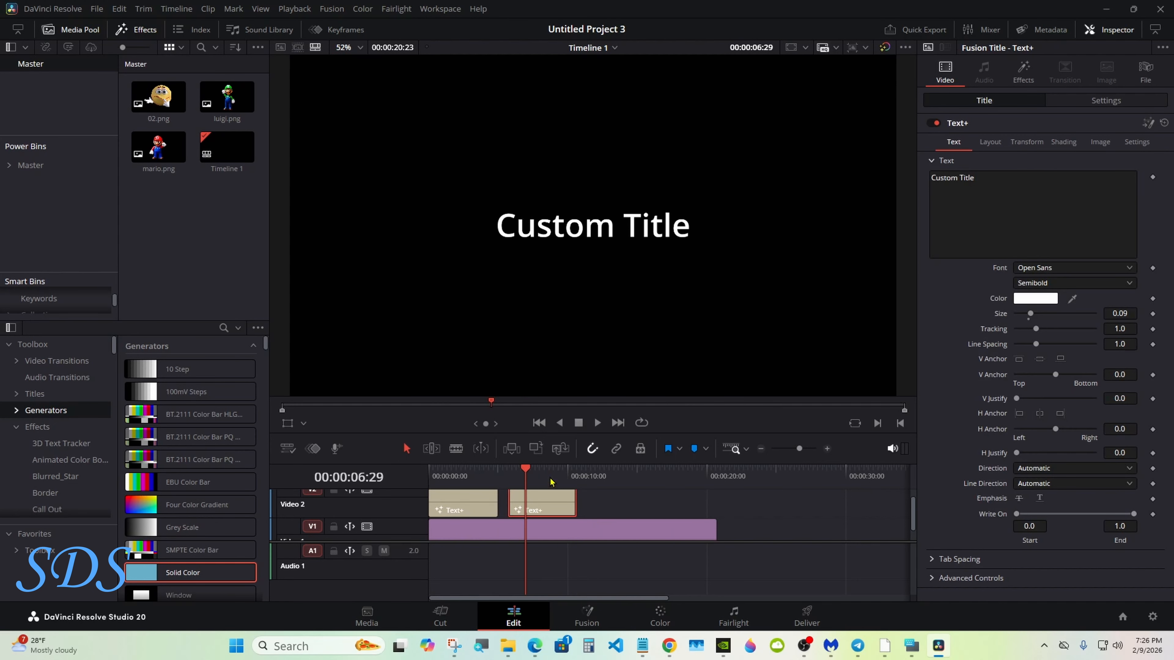
Set the Solid Color clip's colour to the dark blue custom swatch
{"action": "left_click", "coordinate": [640, 531]}
{"action": "left_click", "coordinate": [1013, 141]}
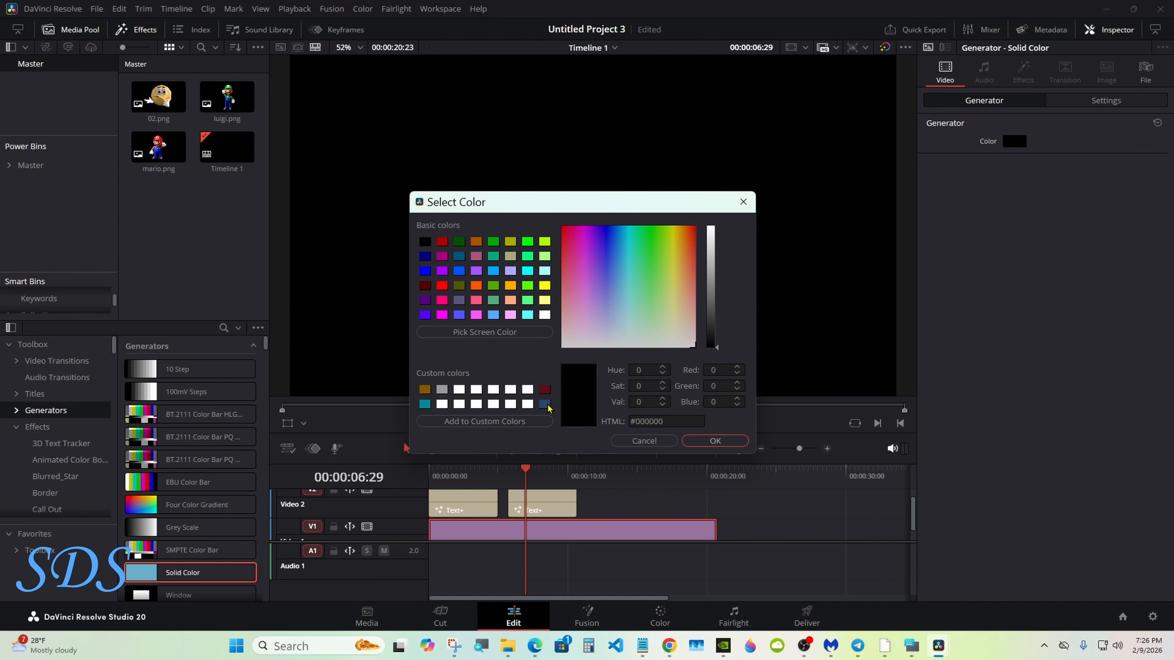
{"action": "left_click", "coordinate": [546, 404]}
{"action": "left_click", "coordinate": [715, 441]}
Play back the second title's animation over the blue background
{"action": "left_click_drag", "start_coordinate": [526, 471], "coordinate": [515, 472]}
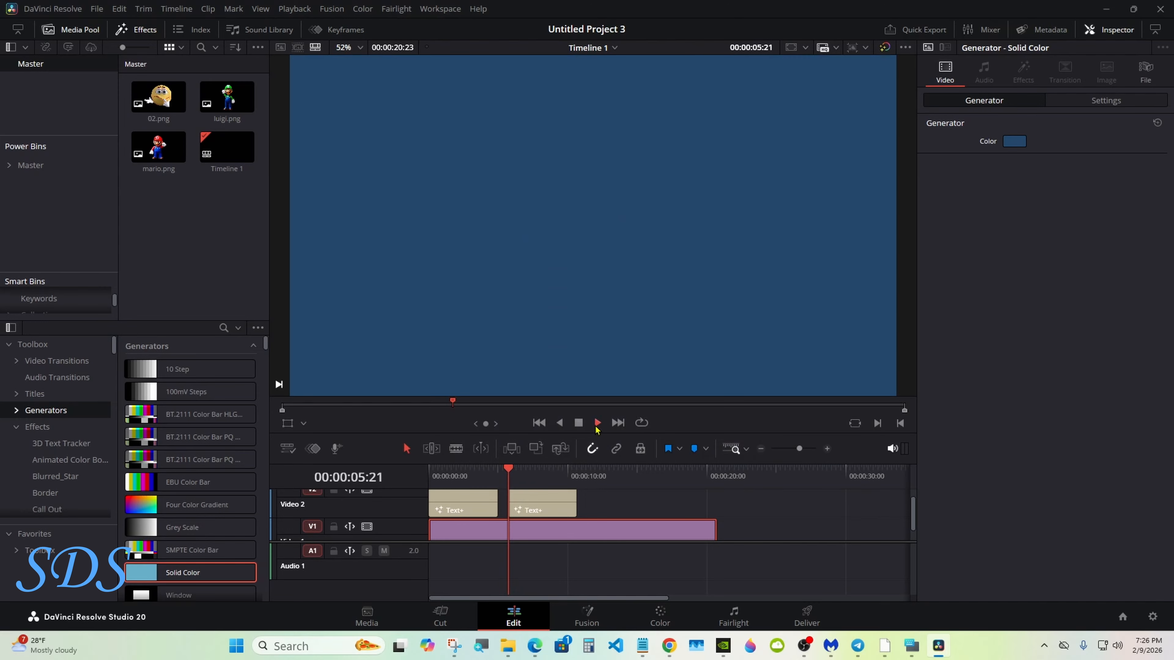
{"action": "left_click", "coordinate": [596, 424]}
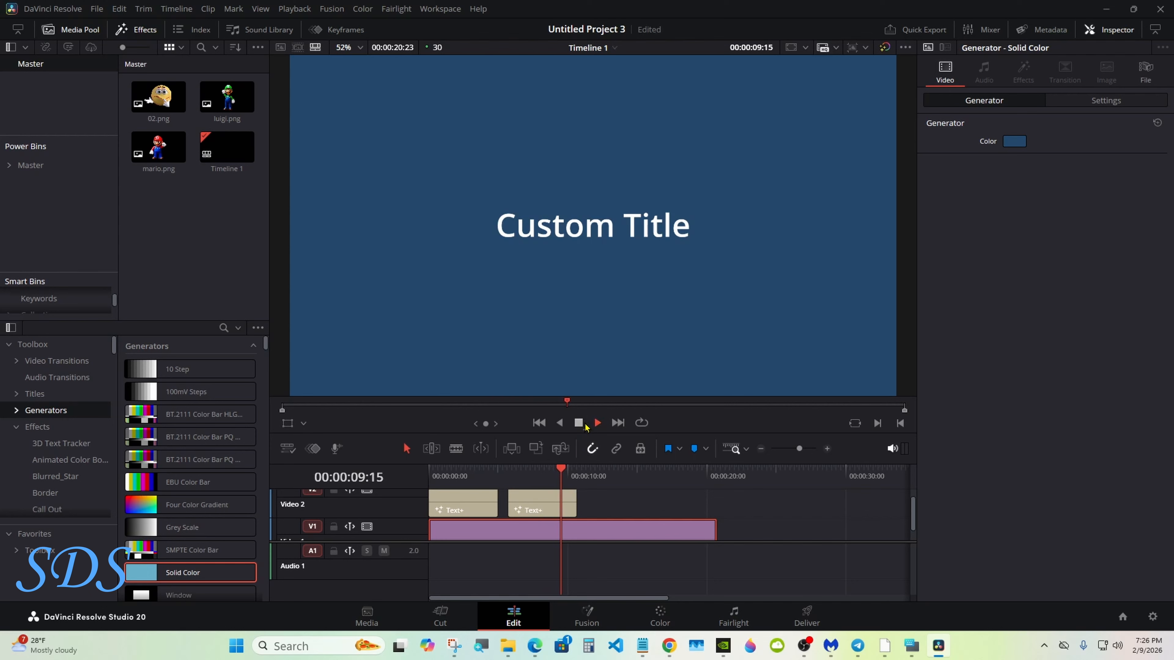
{"action": "left_click", "coordinate": [543, 479]}
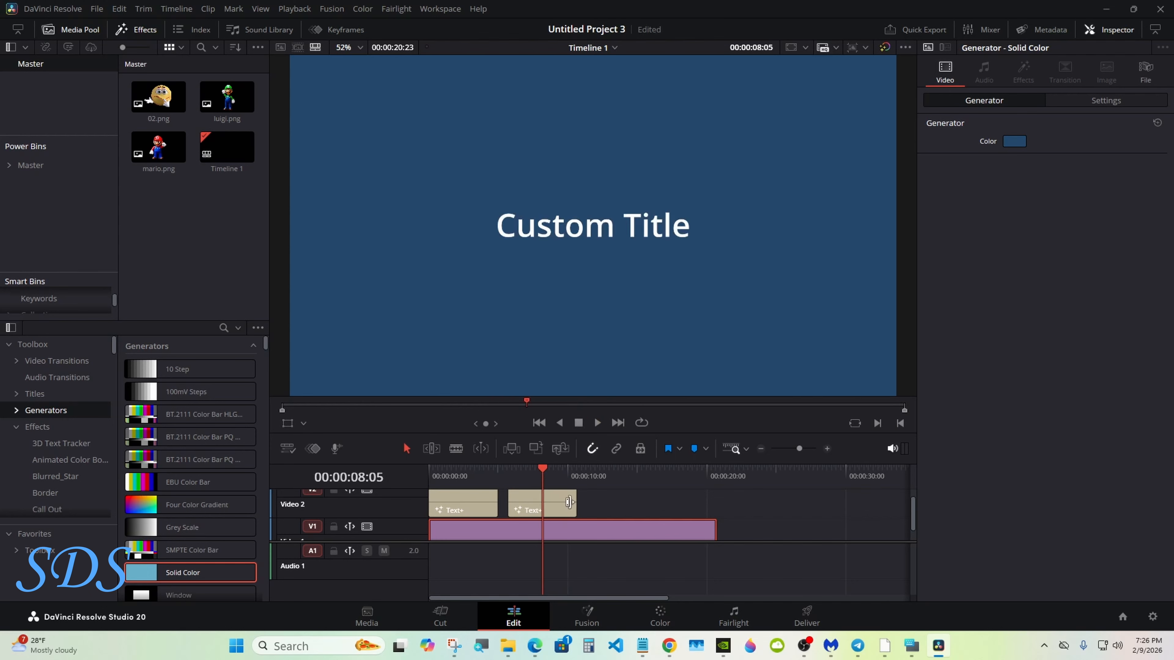
Try the animation with the second title's clip lengthened, and trim the clip back to its previous duration
{"action": "left_click_drag", "start_coordinate": [569, 503], "coordinate": [630, 503]}
{"action": "left_click", "coordinate": [517, 479]}
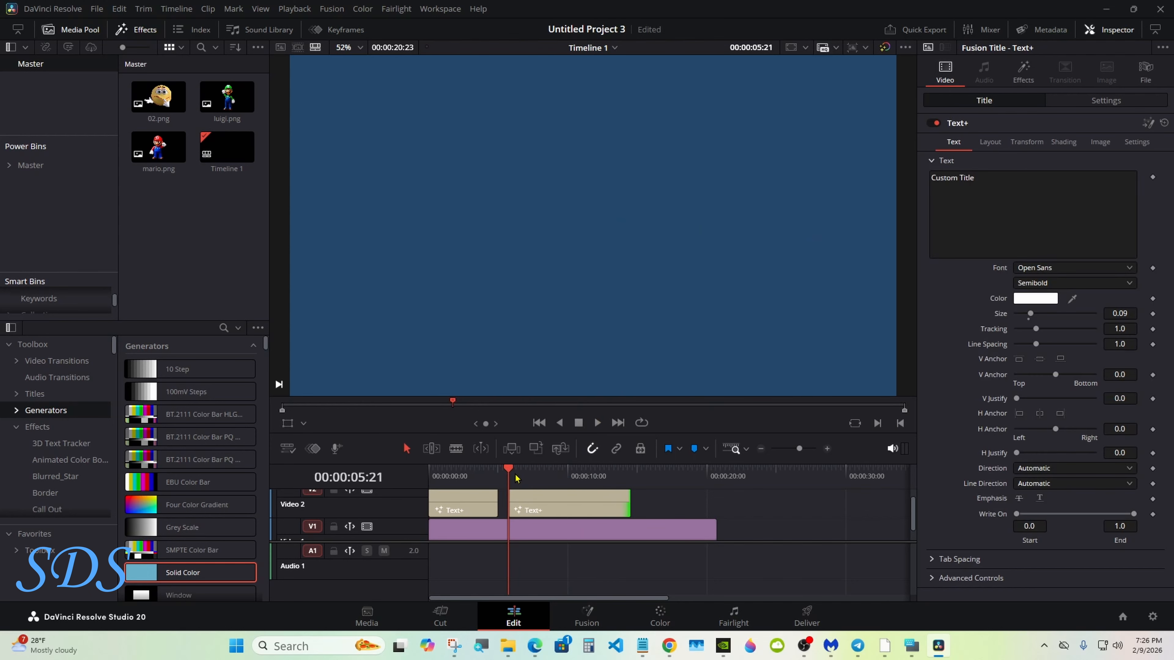
{"action": "left_click", "coordinate": [596, 423]}
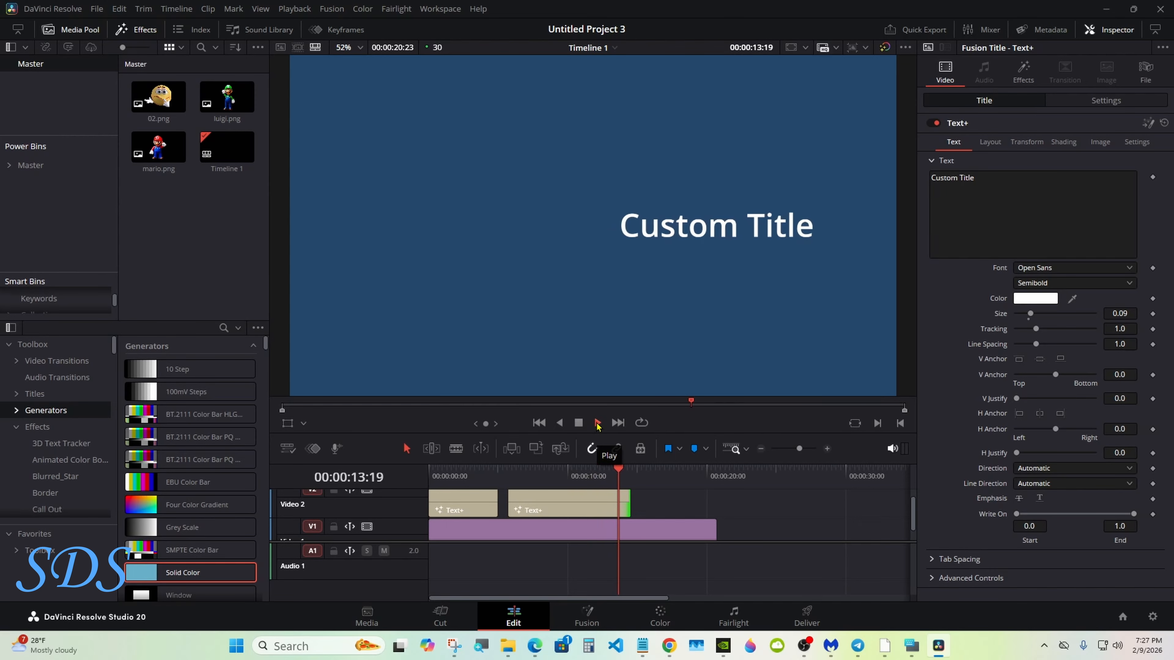
{"action": "left_click", "coordinate": [578, 424]}
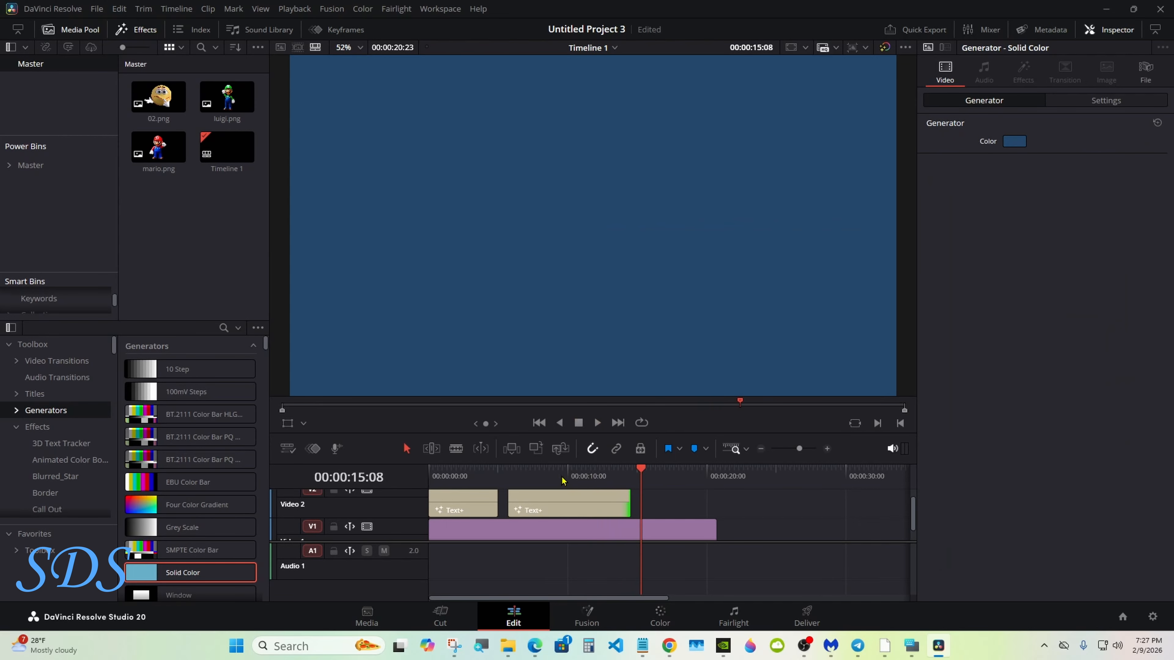
{"action": "left_click", "coordinate": [544, 481]}
{"action": "left_click_drag", "start_coordinate": [625, 502], "coordinate": [578, 502]}
Add 02.png to Video 2 after the second title and show it in the viewer
{"action": "left_click_drag", "start_coordinate": [159, 97], "coordinate": [669, 505]}
{"action": "left_click", "coordinate": [616, 477]}
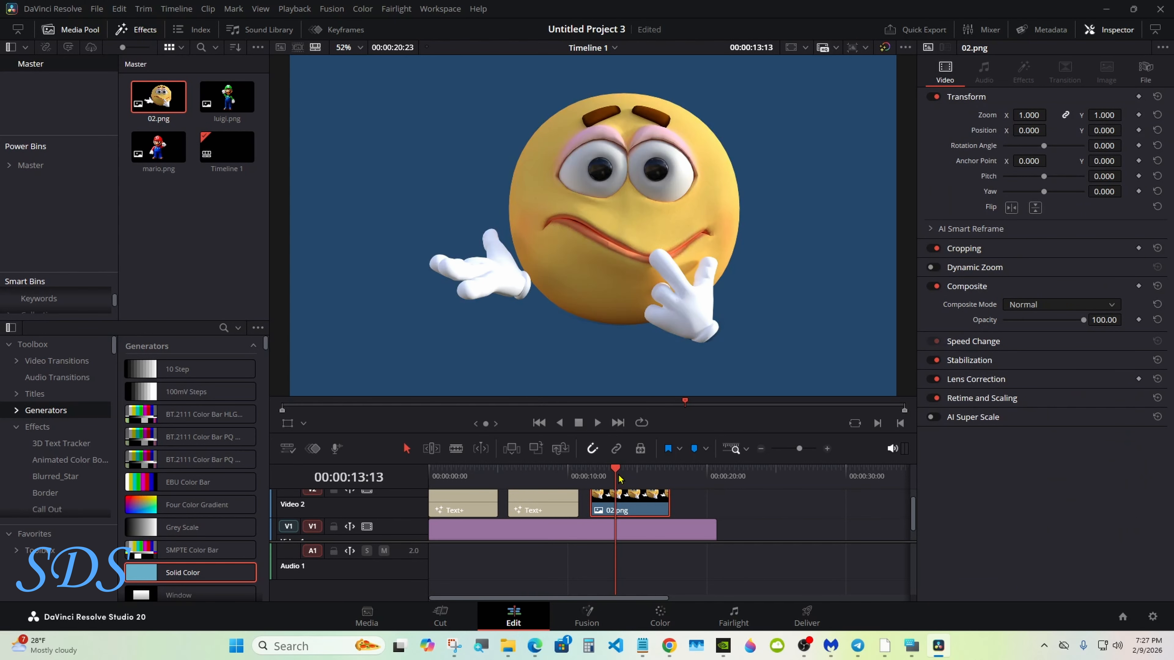